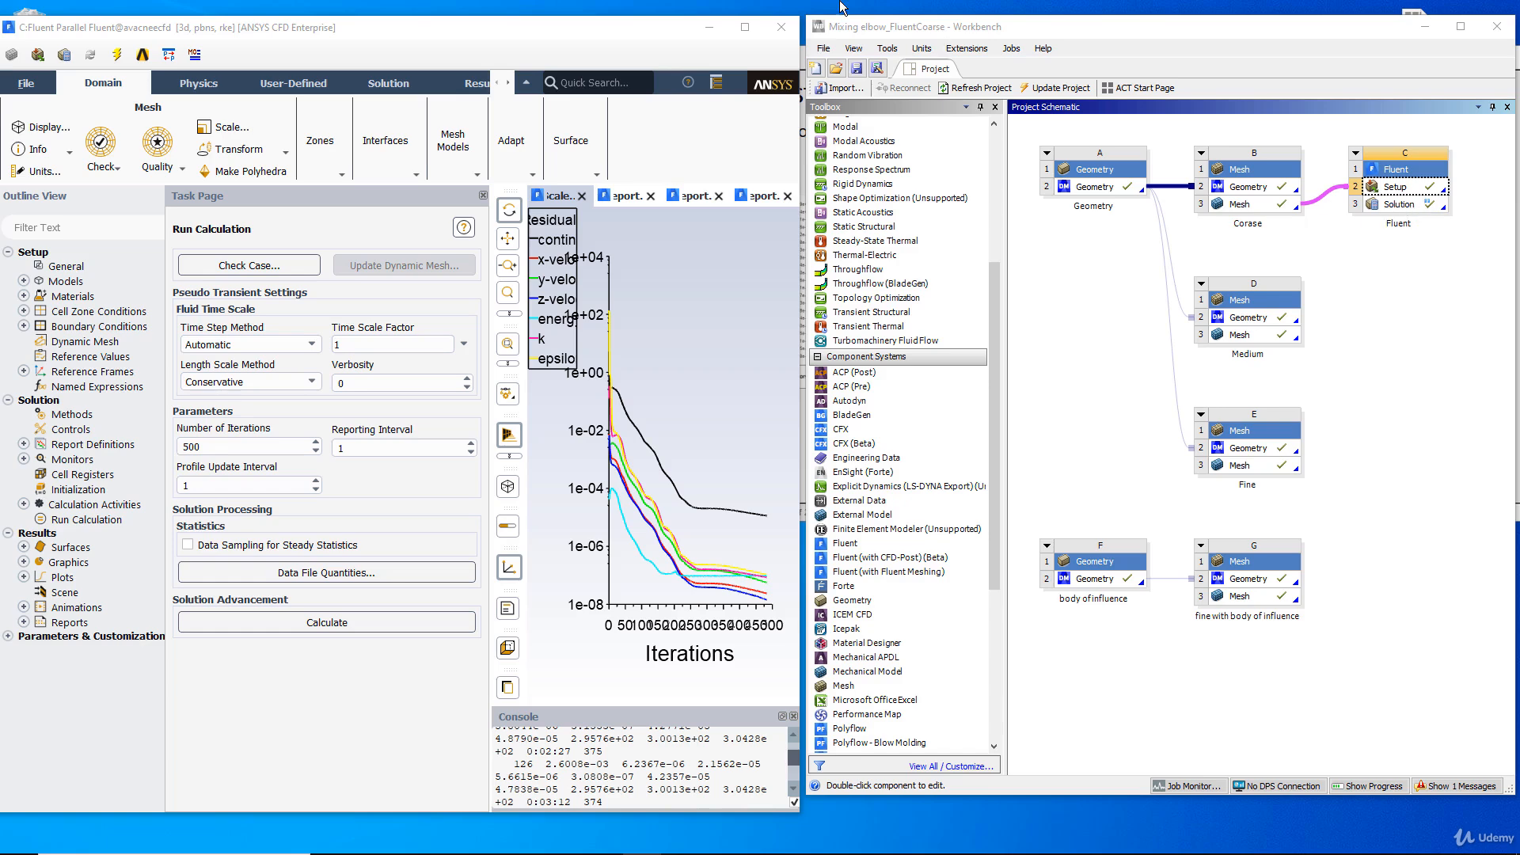
Save the Mixing elbow_FluentCoarse Workbench project.
left_click(824, 50)
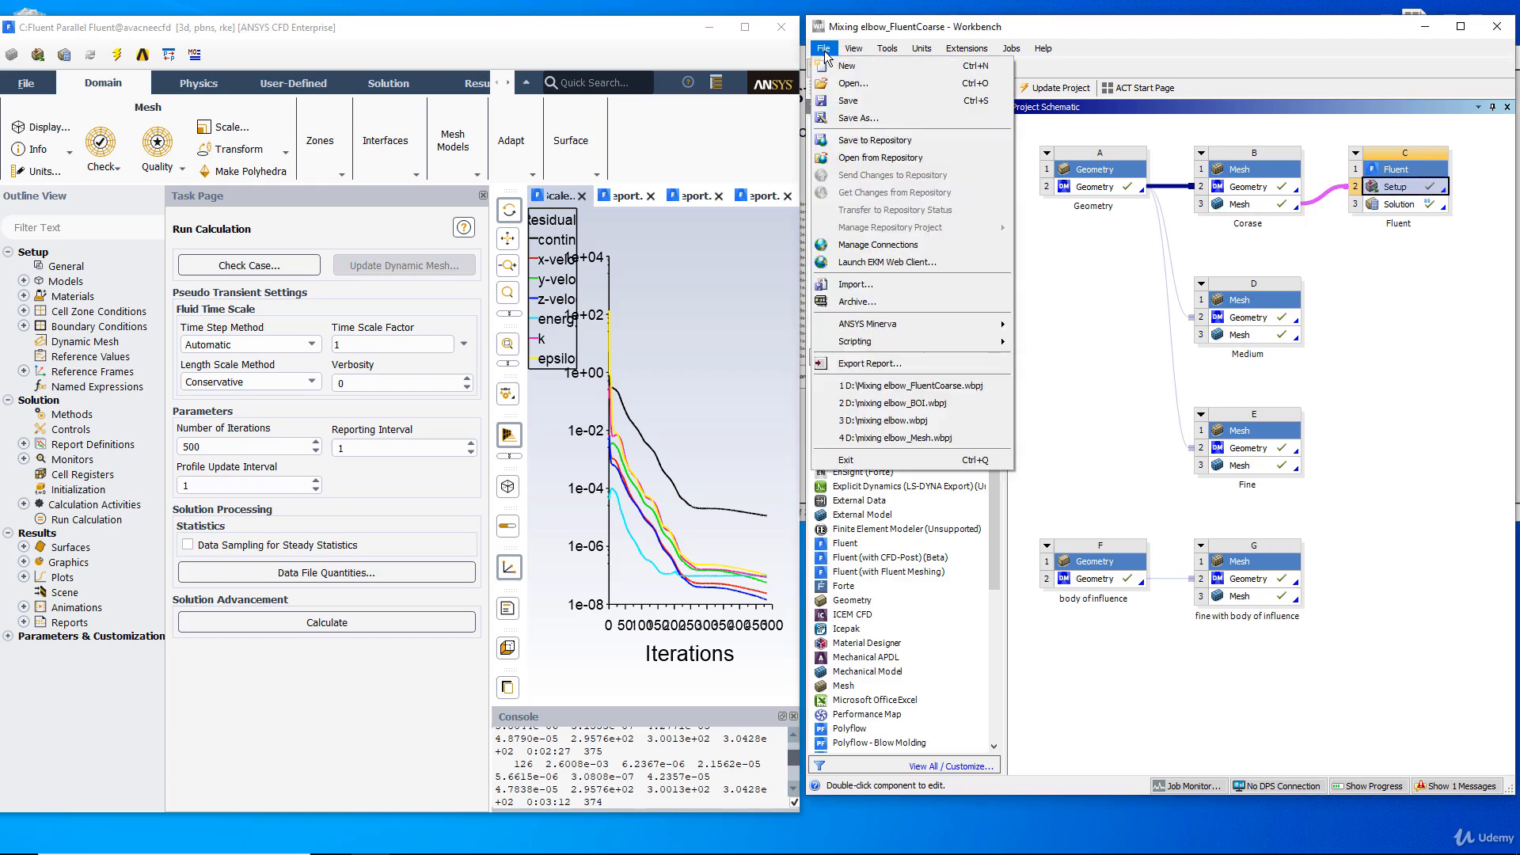
left_click(857, 102)
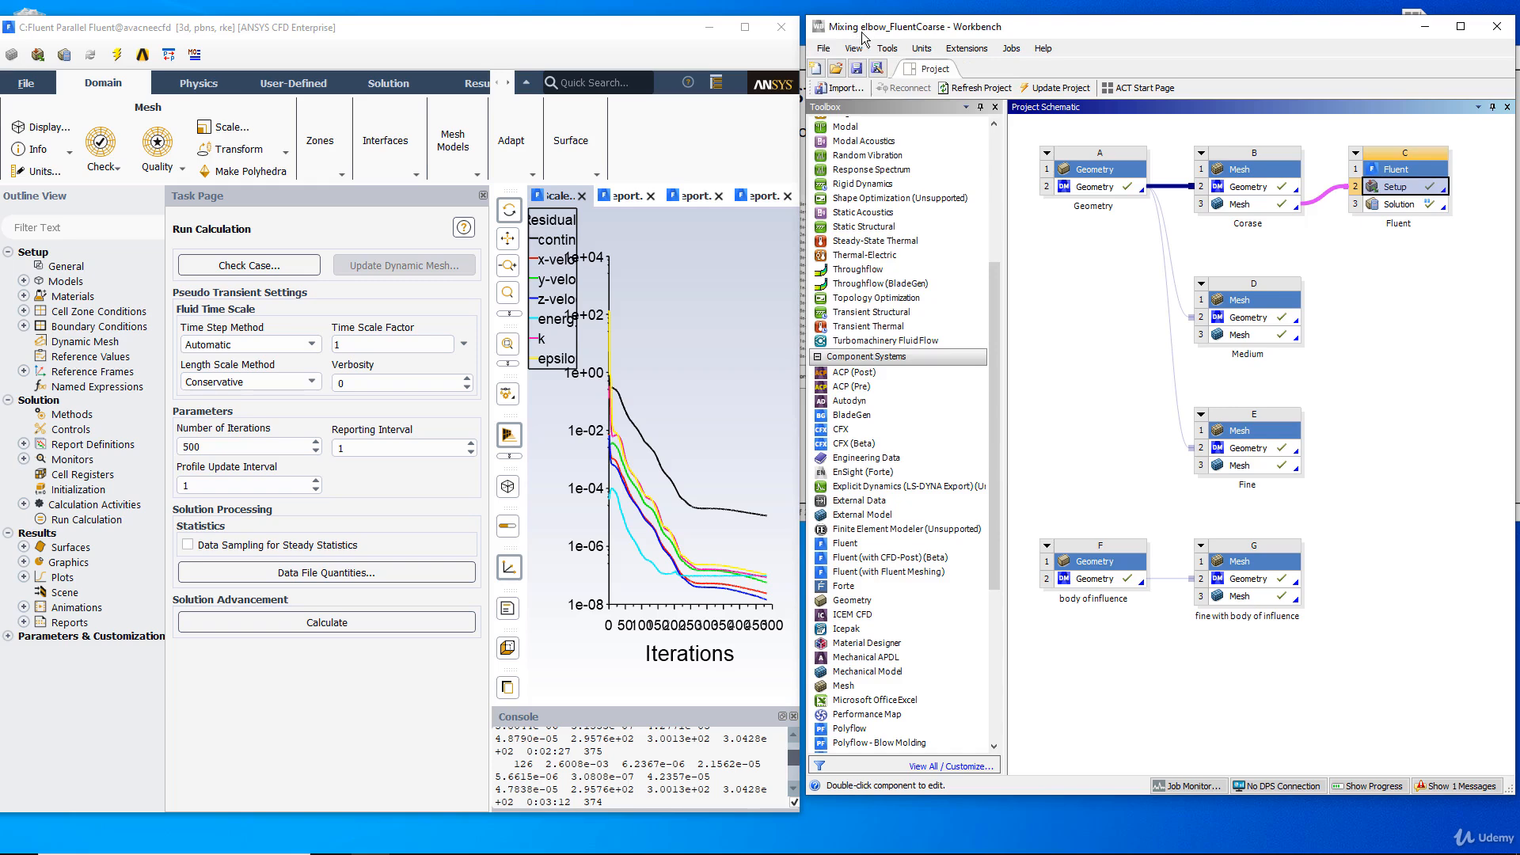
left_click(967, 48)
mouse_move(853, 49)
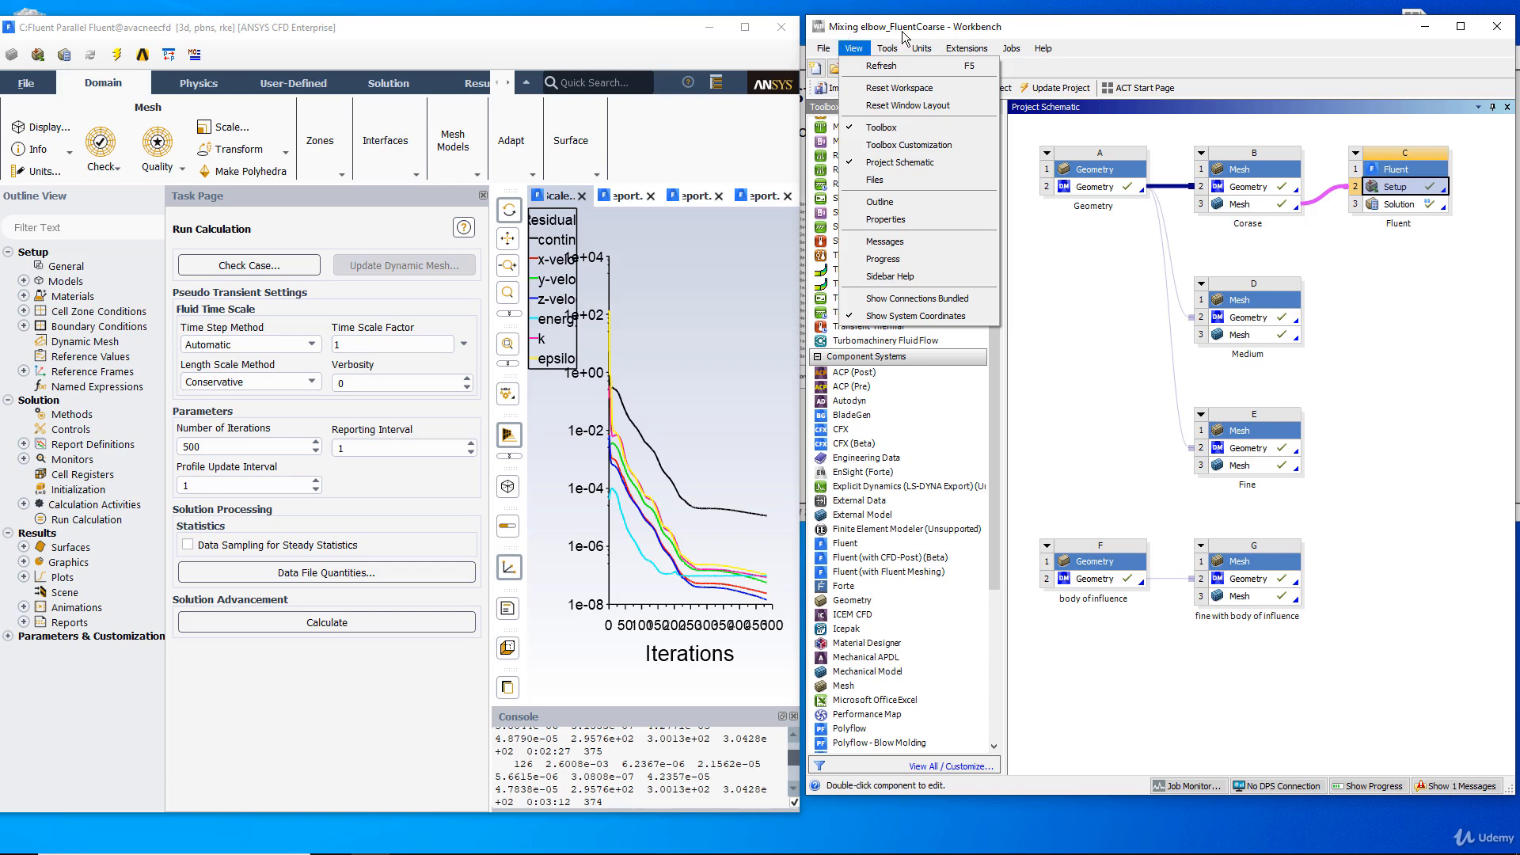
mouse_move(962, 50)
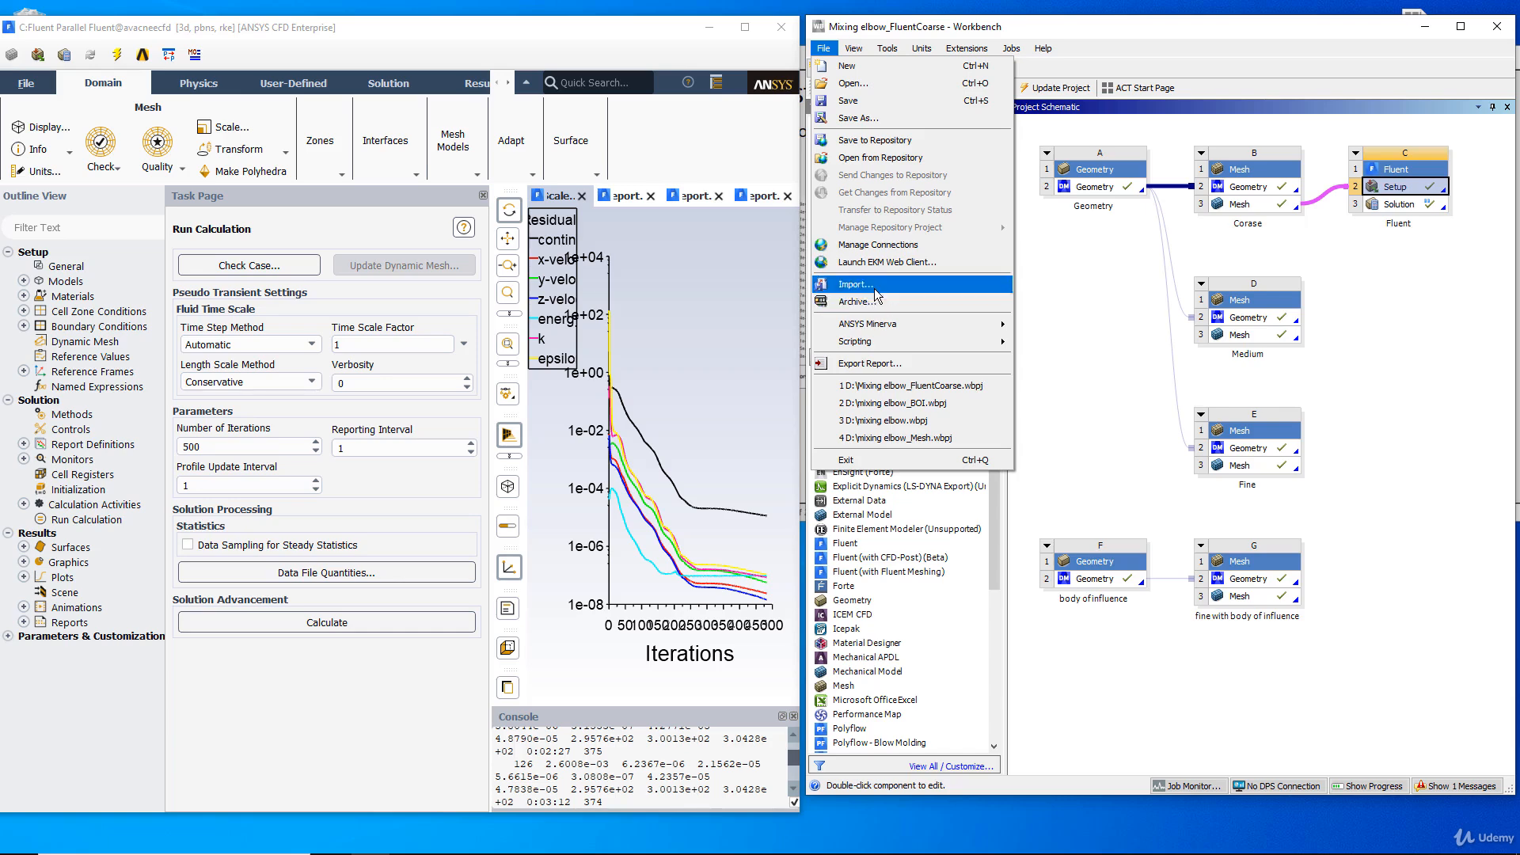
Switch to File Explorer, go to Local Disk (D:) and look at the mixing elbow .wbpj project file.
left_click(326, 842)
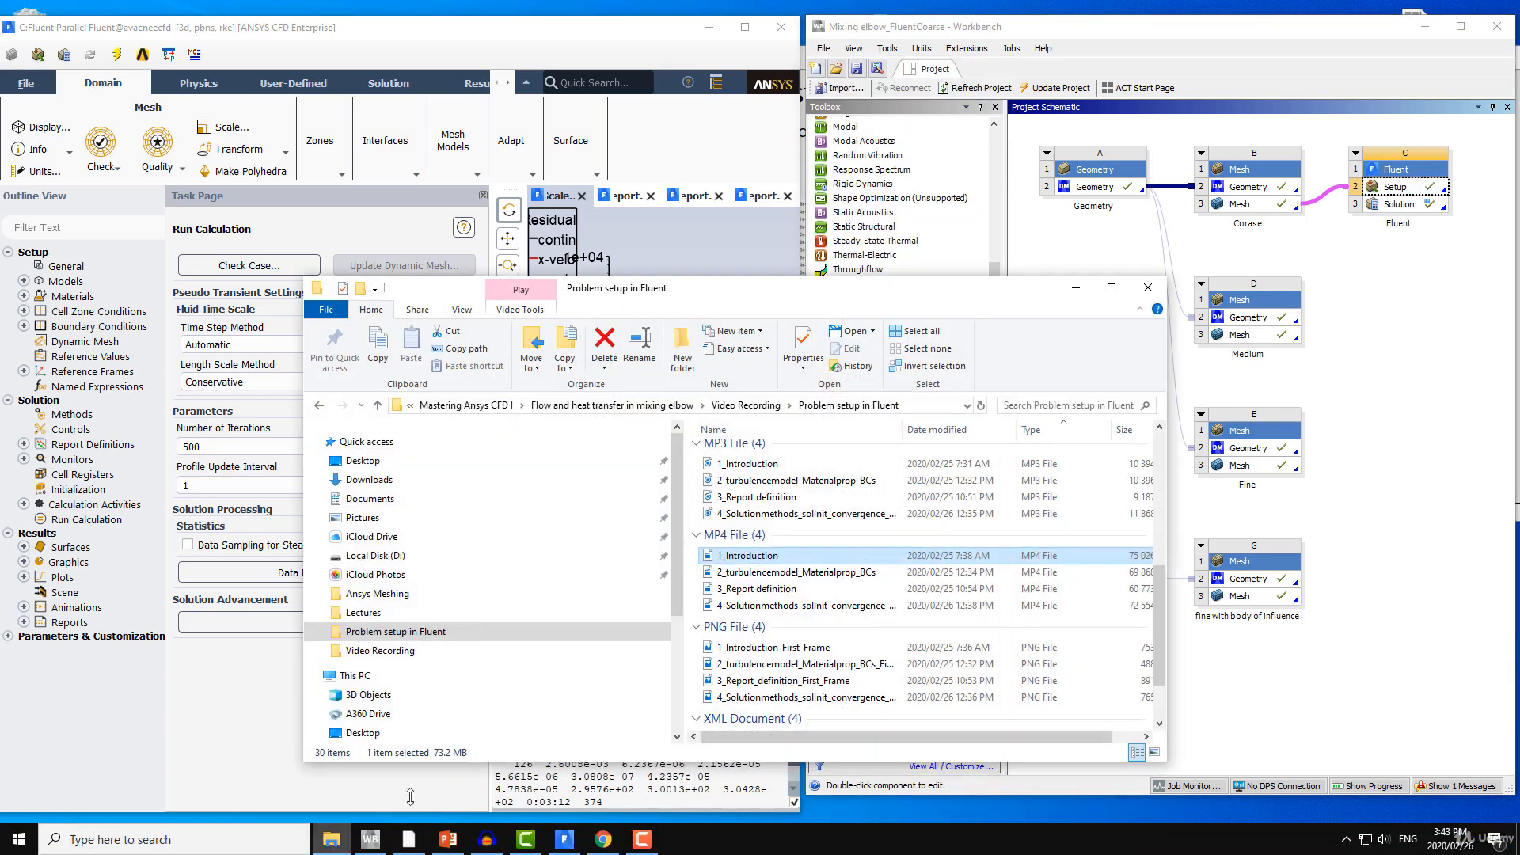
left_click(374, 556)
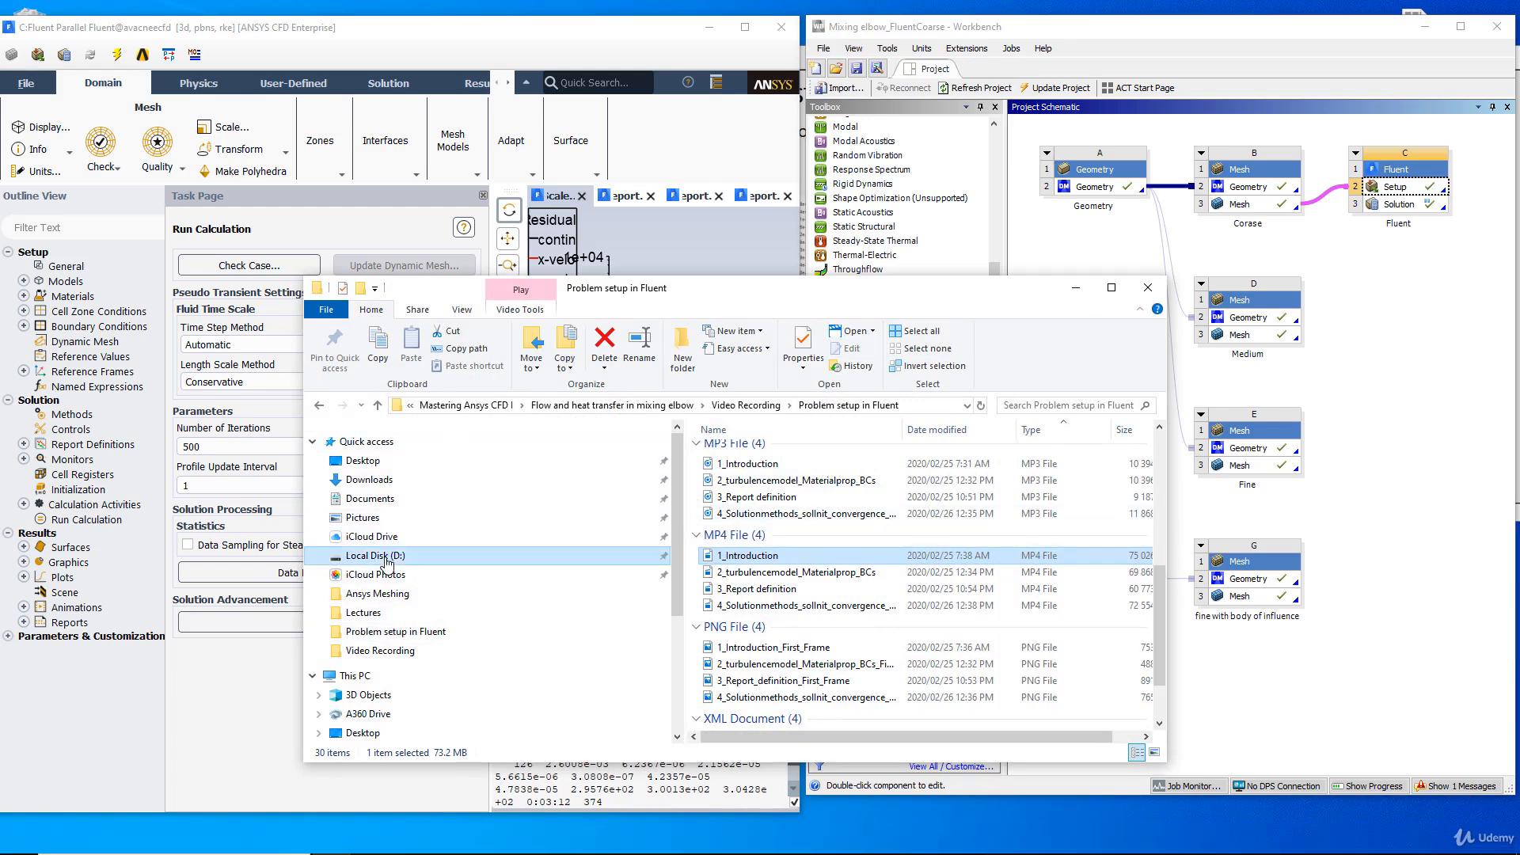
scroll(772, 549, "up", 2)
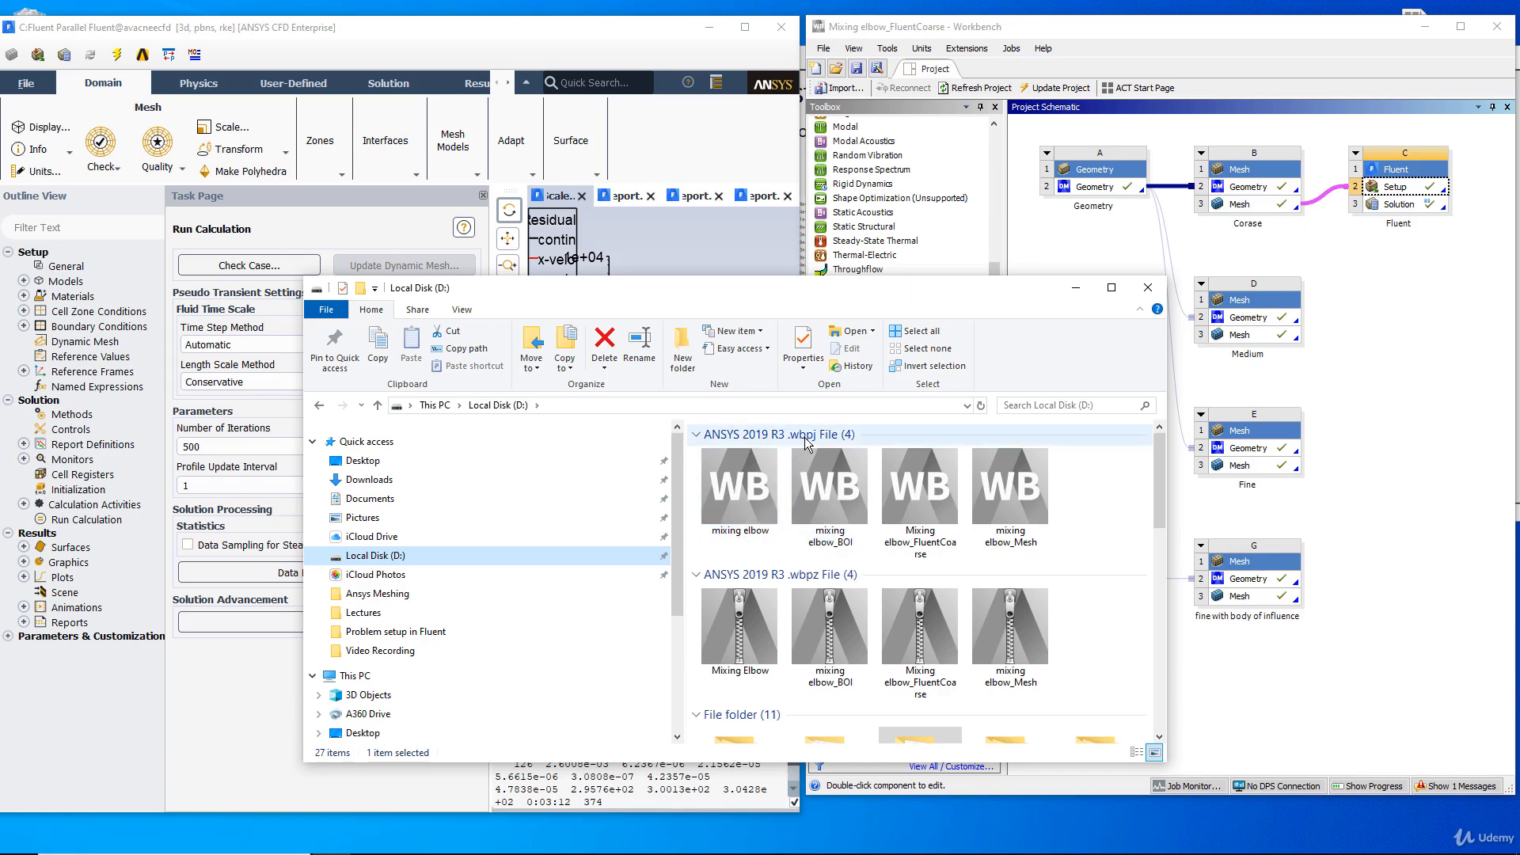
left_click(742, 501)
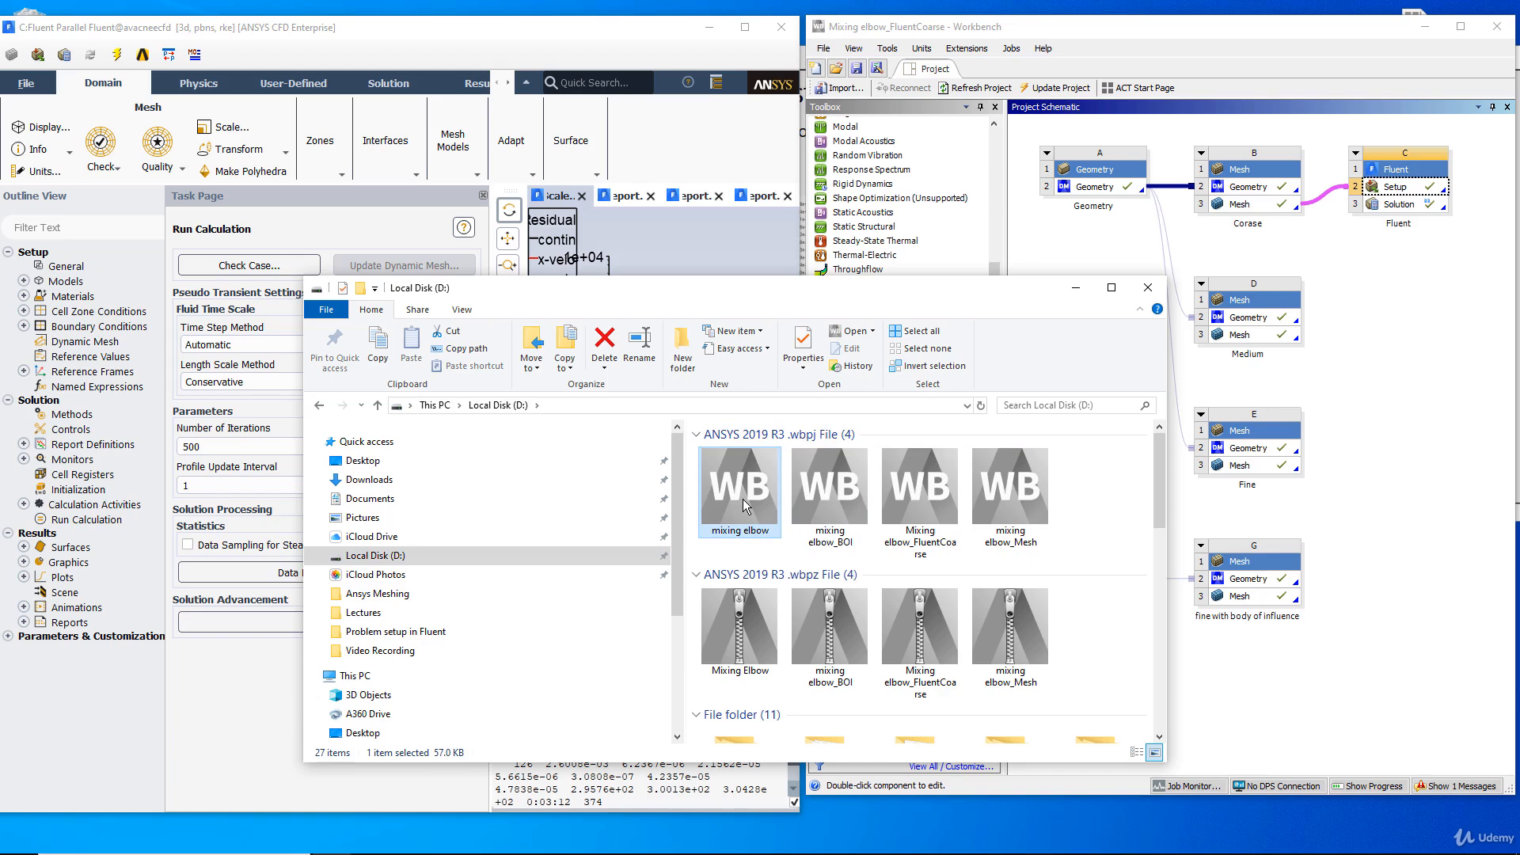
Find the mixing elbow_files folder on drive D and examine the contents of its dp0 subfolder.
scroll(740, 488, "down", 3)
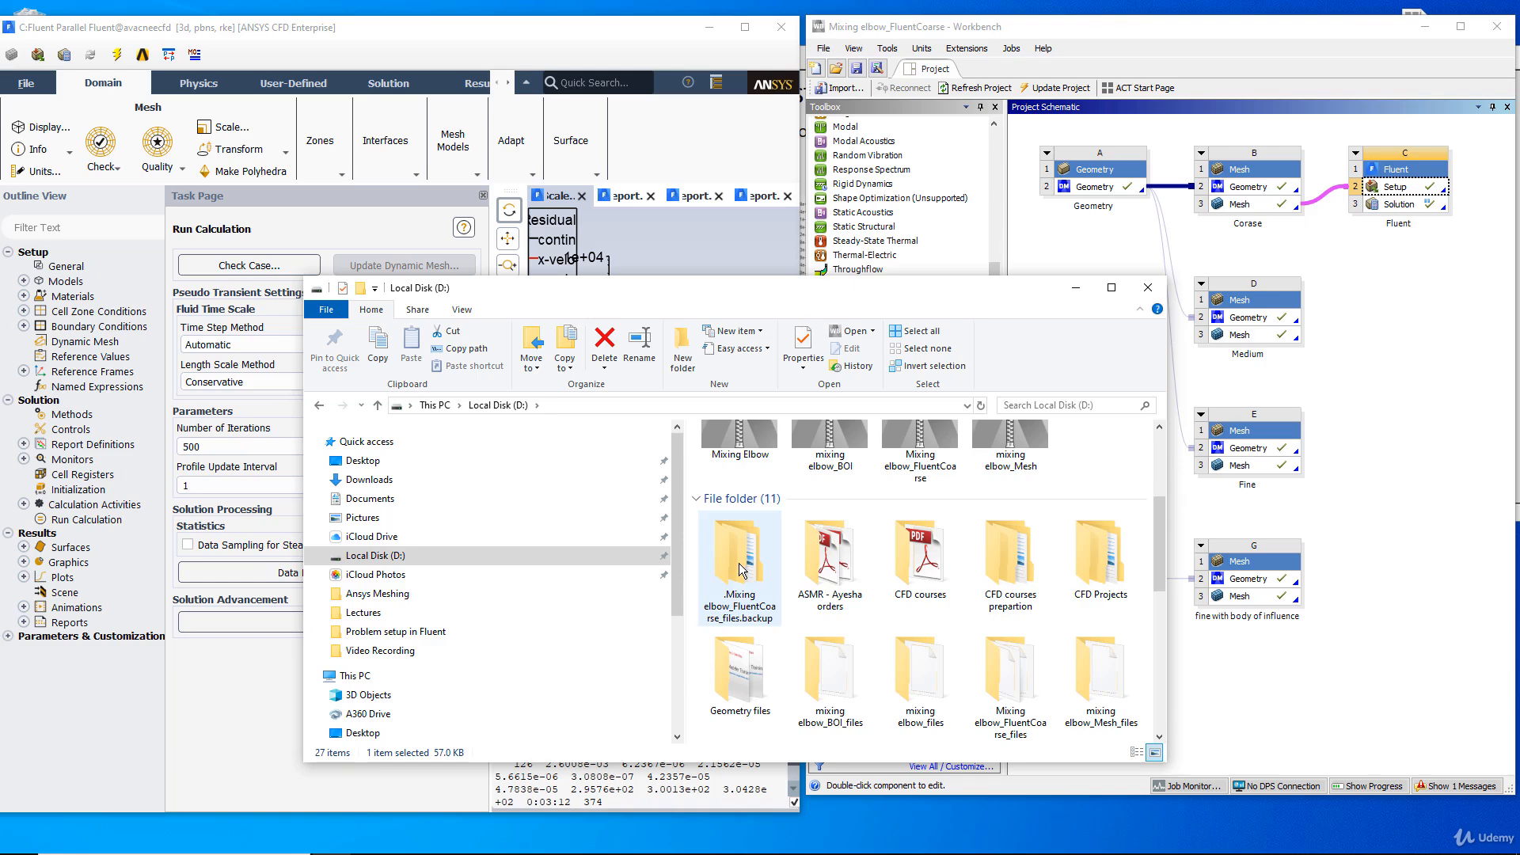
left_click(741, 679)
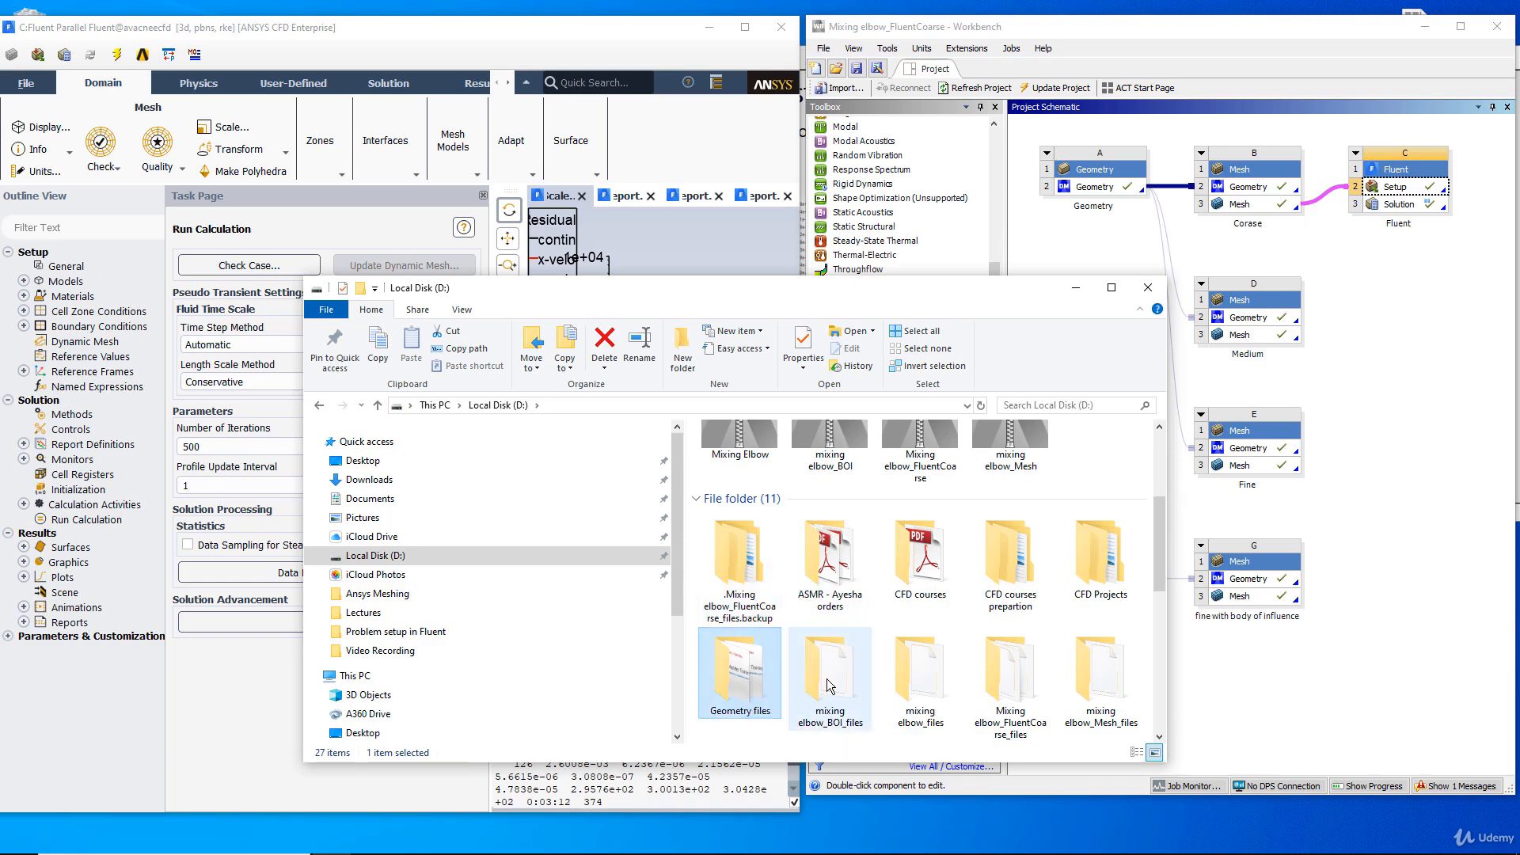
scroll(871, 594, "up", 3)
scroll(814, 544, "down", 4)
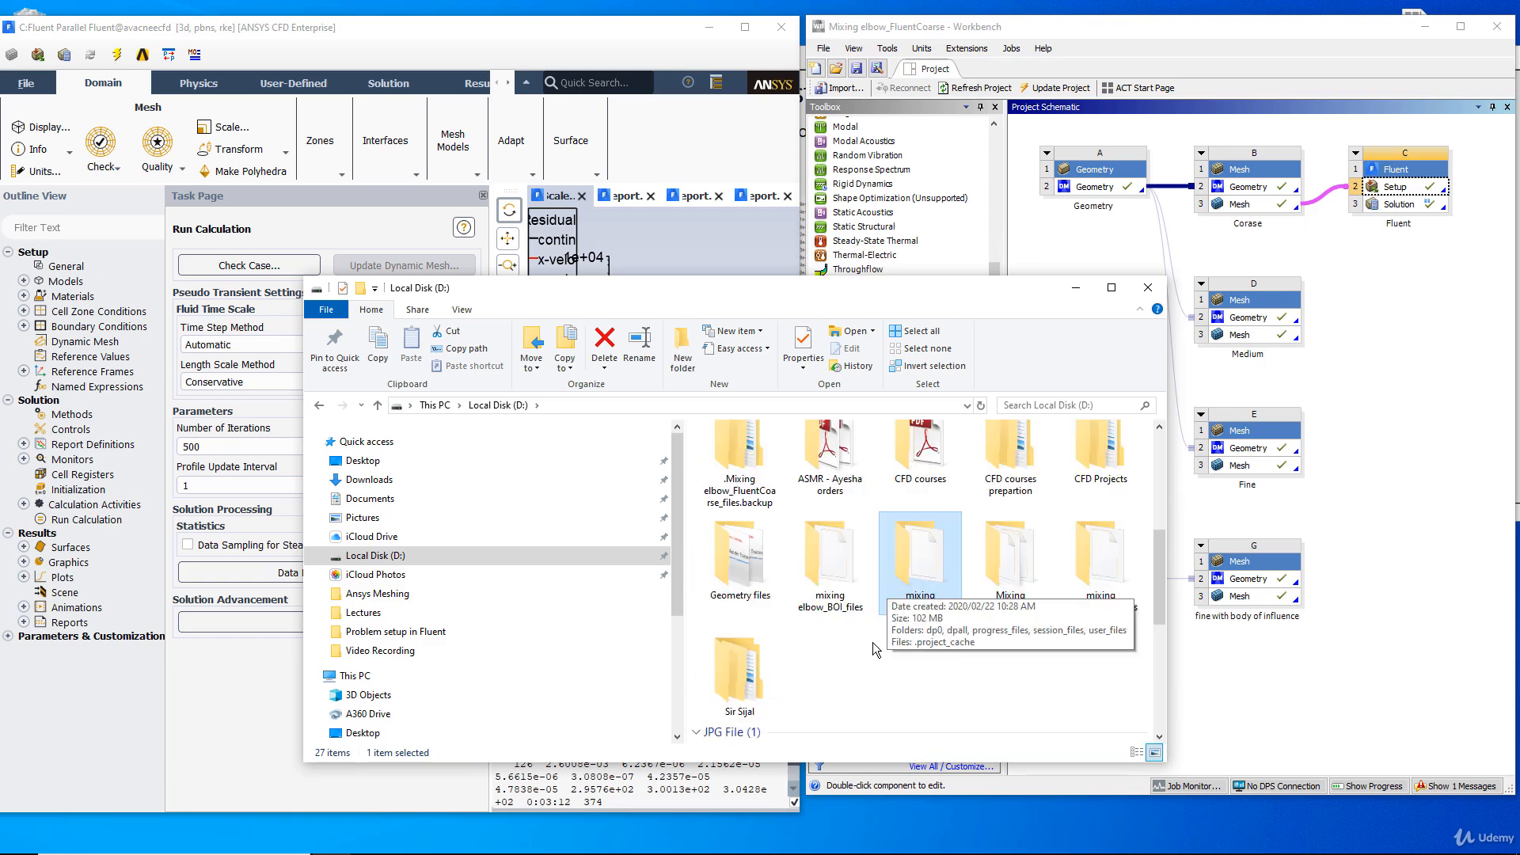
double_click(916, 586)
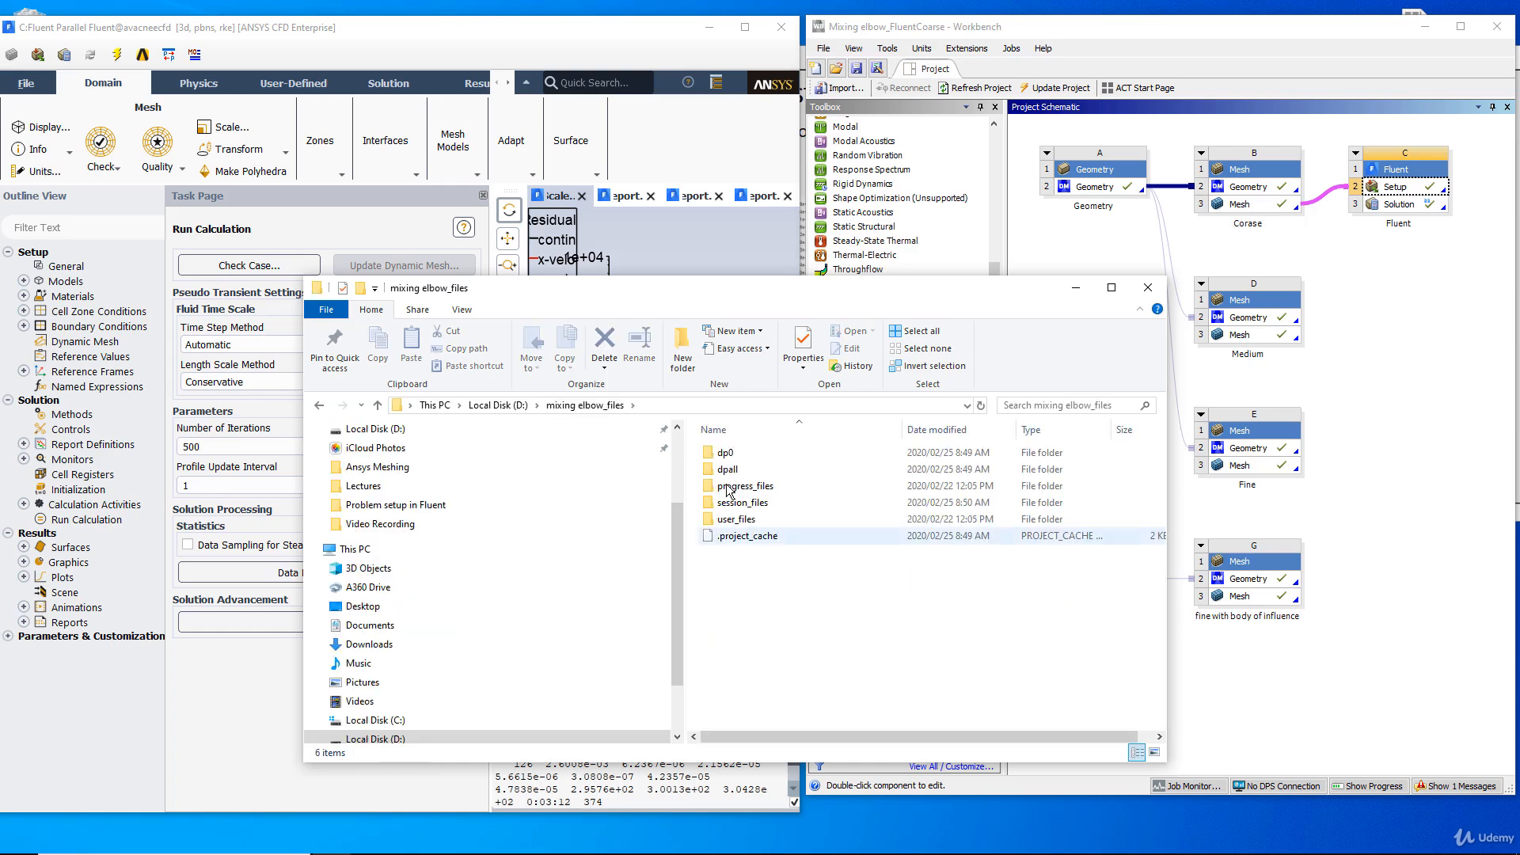
double_click(725, 453)
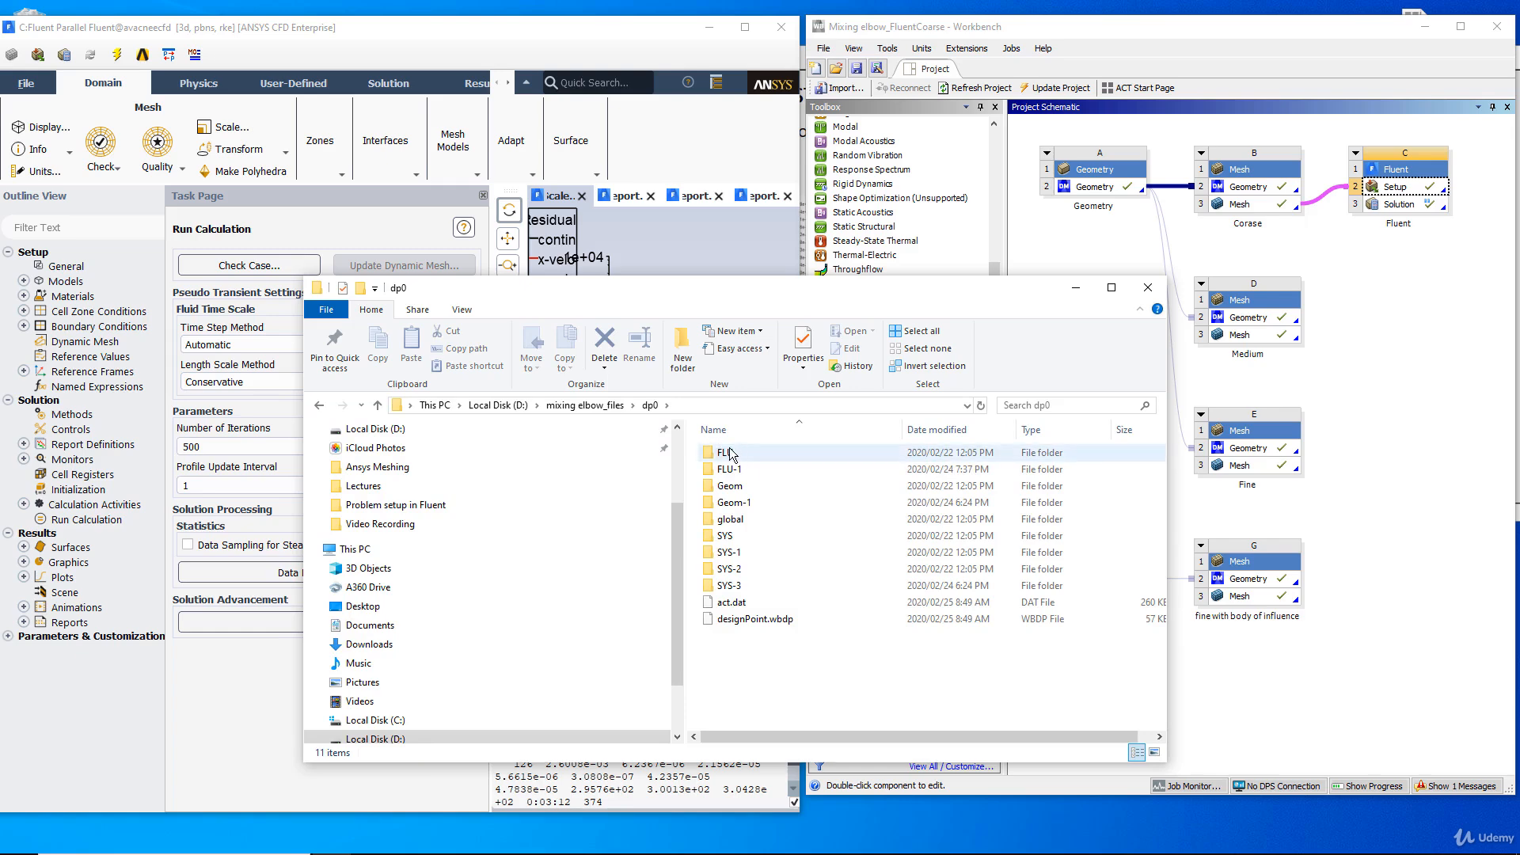
double_click(725, 485)
Return to the root of drive D and review the mixing elbow project file alongside the project folders.
left_click(377, 405)
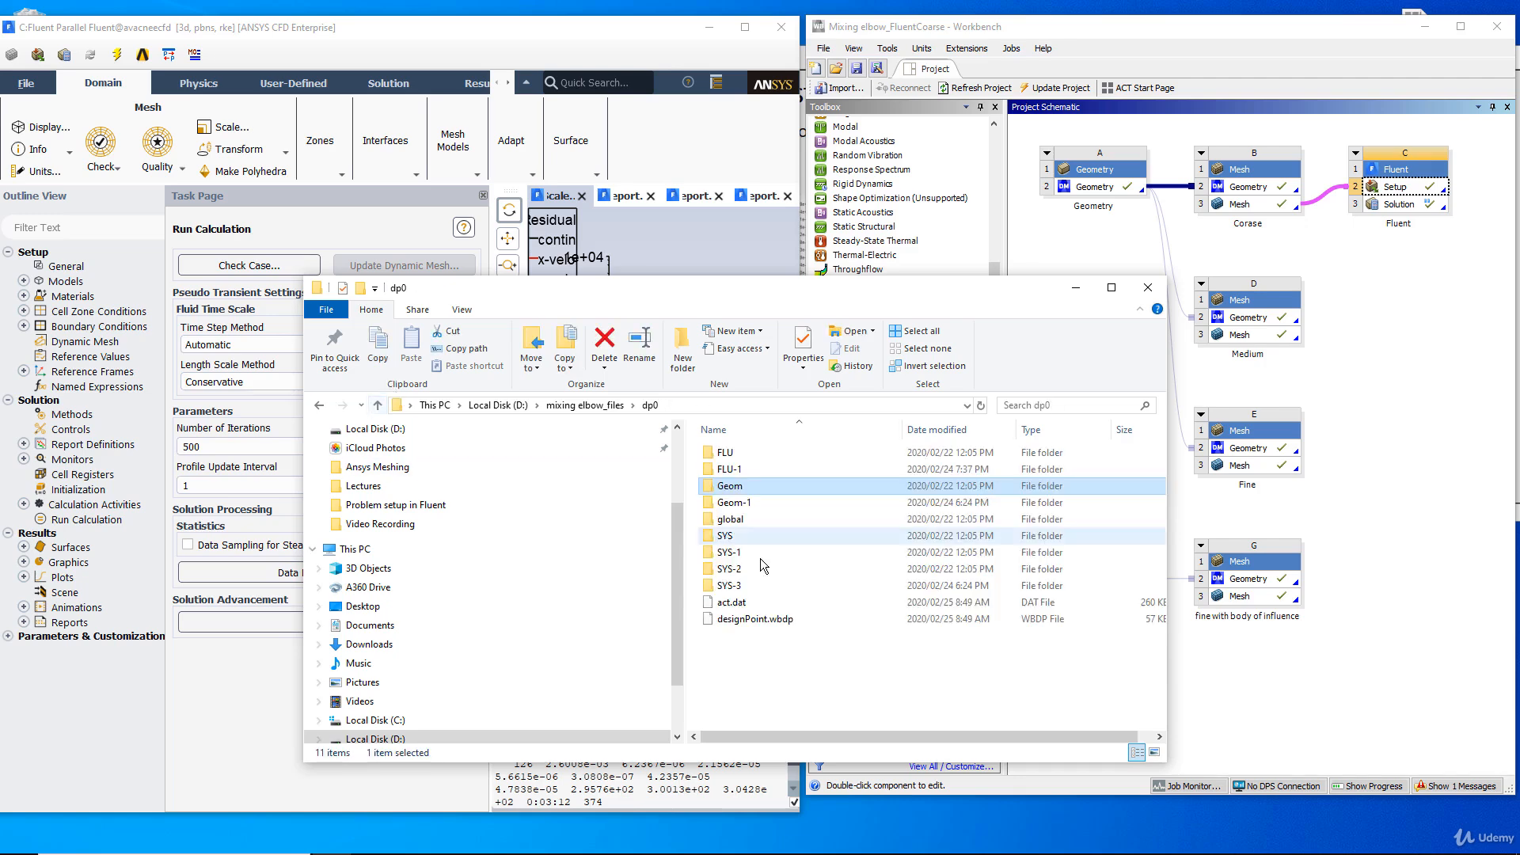
left_click(378, 407)
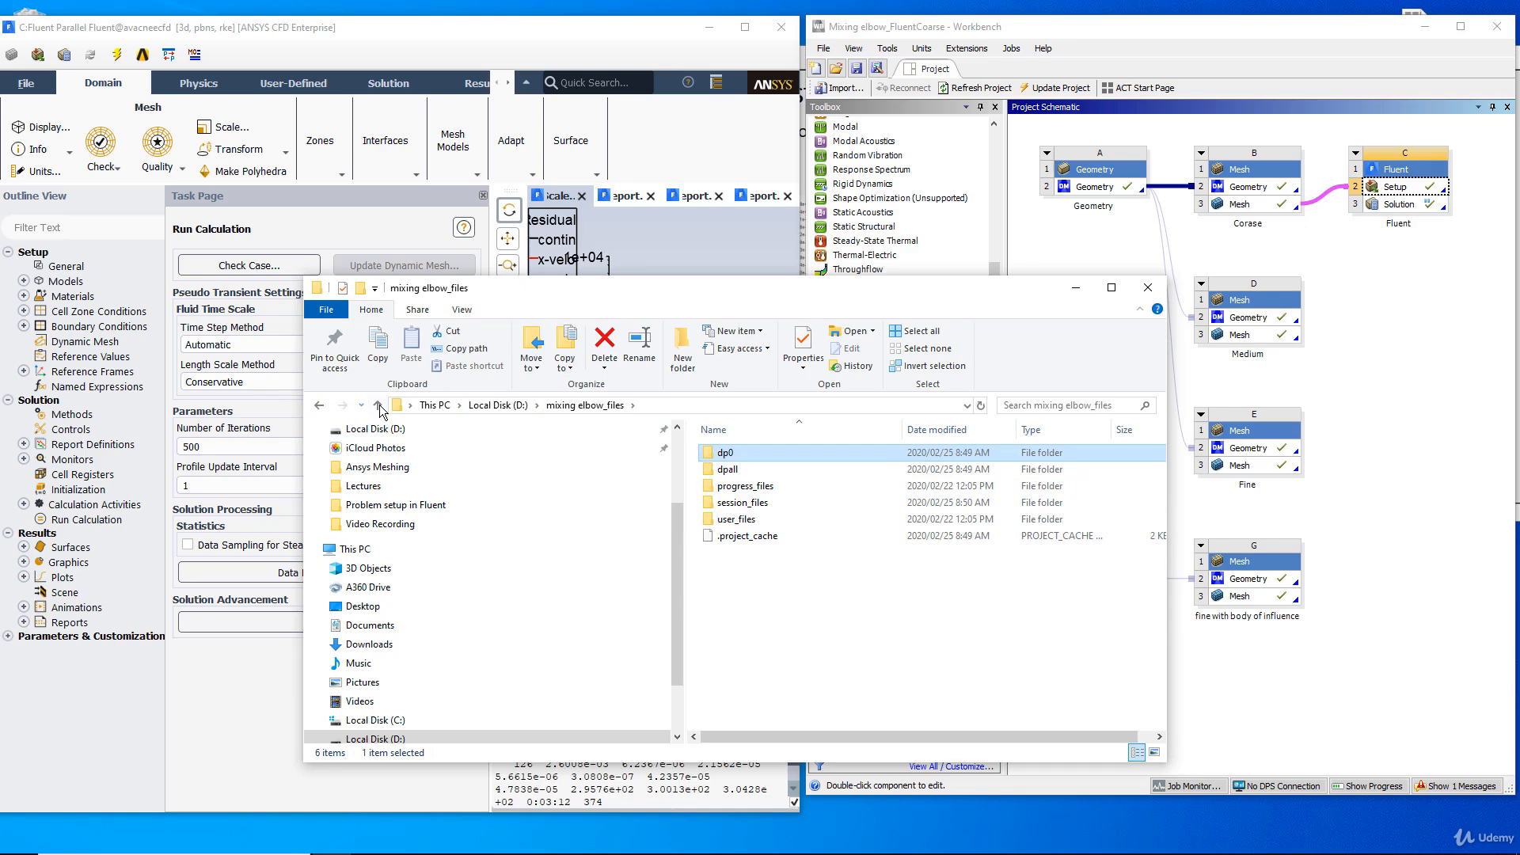
left_click(378, 406)
scroll(773, 524, "up", 3)
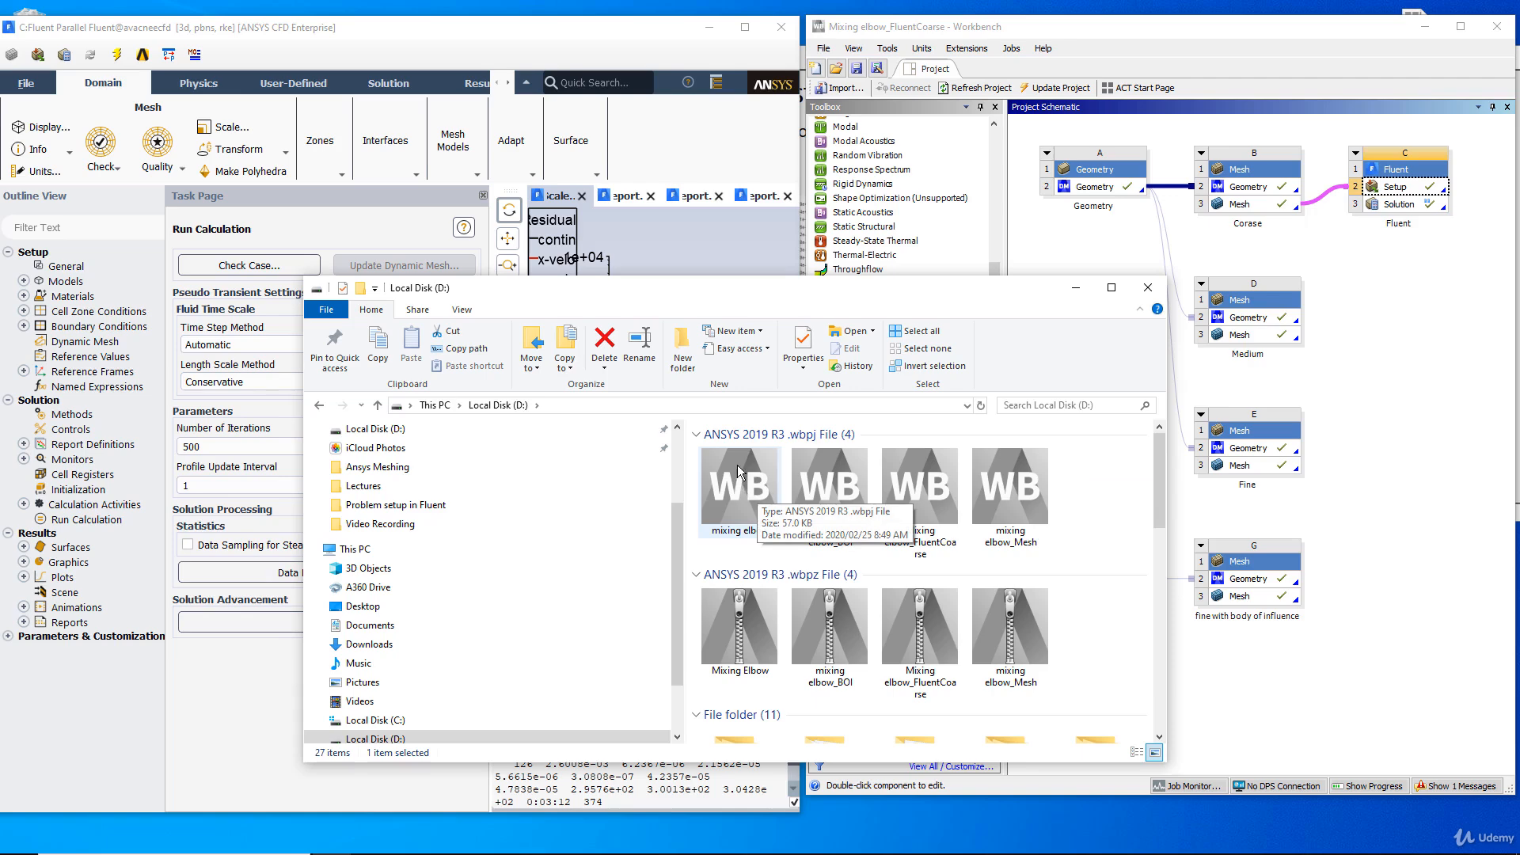
left_click(732, 471)
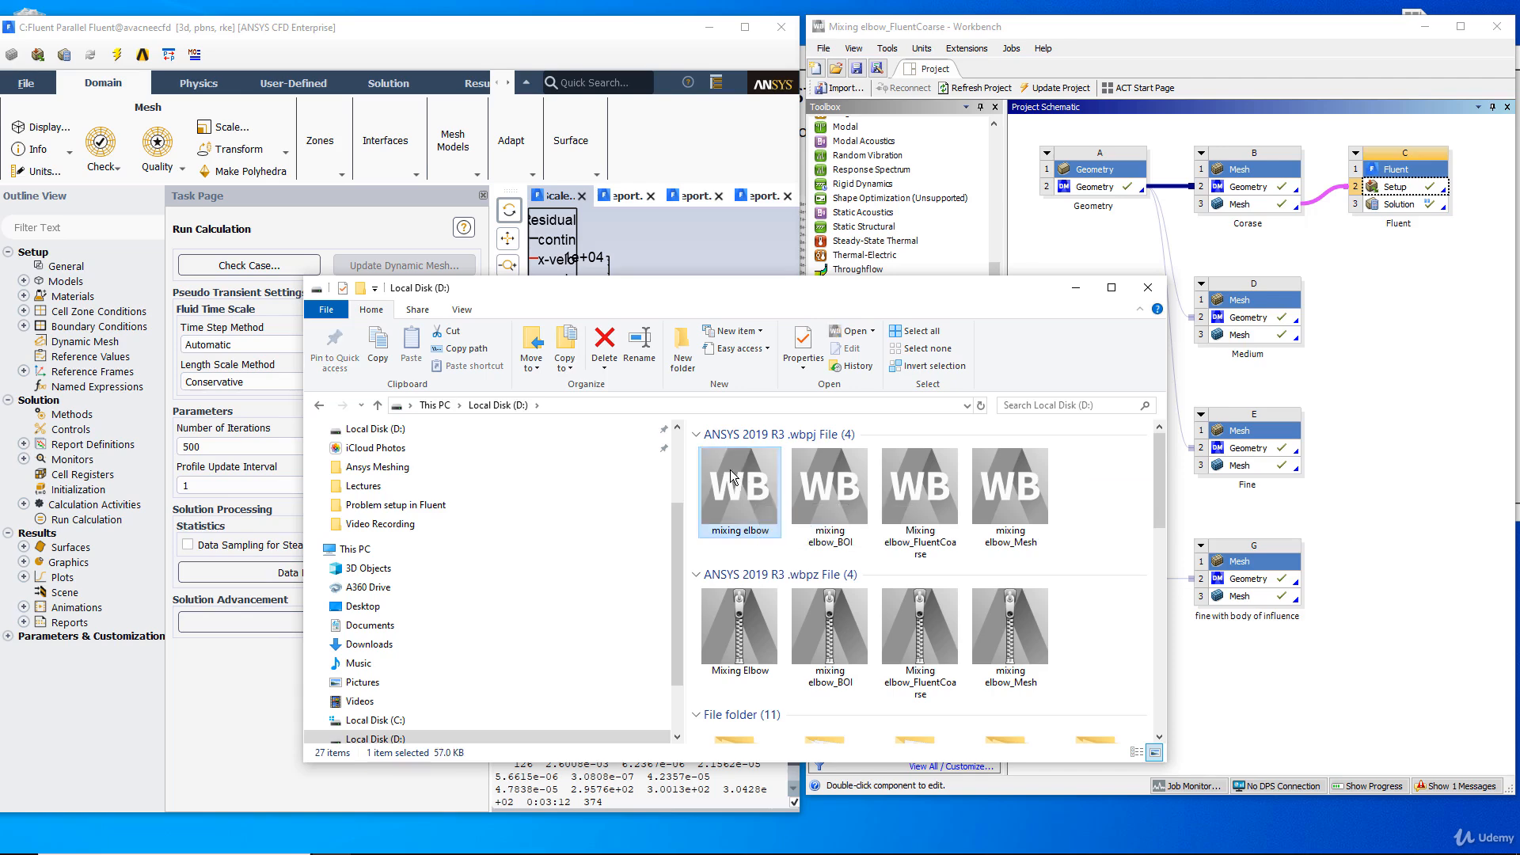
scroll(732, 475, "down", 5)
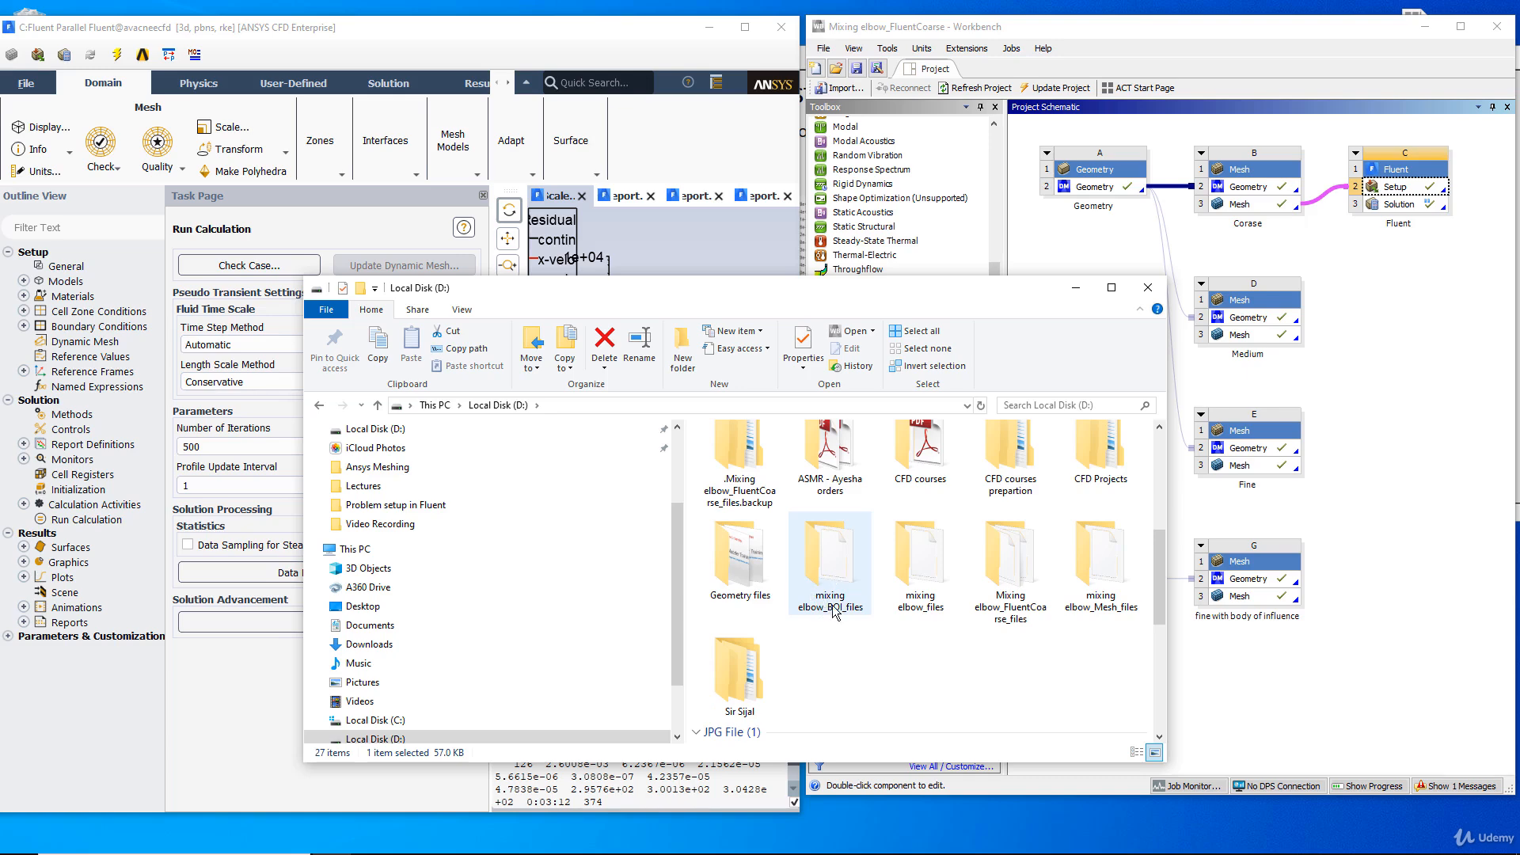
scroll(854, 590, "up", 5)
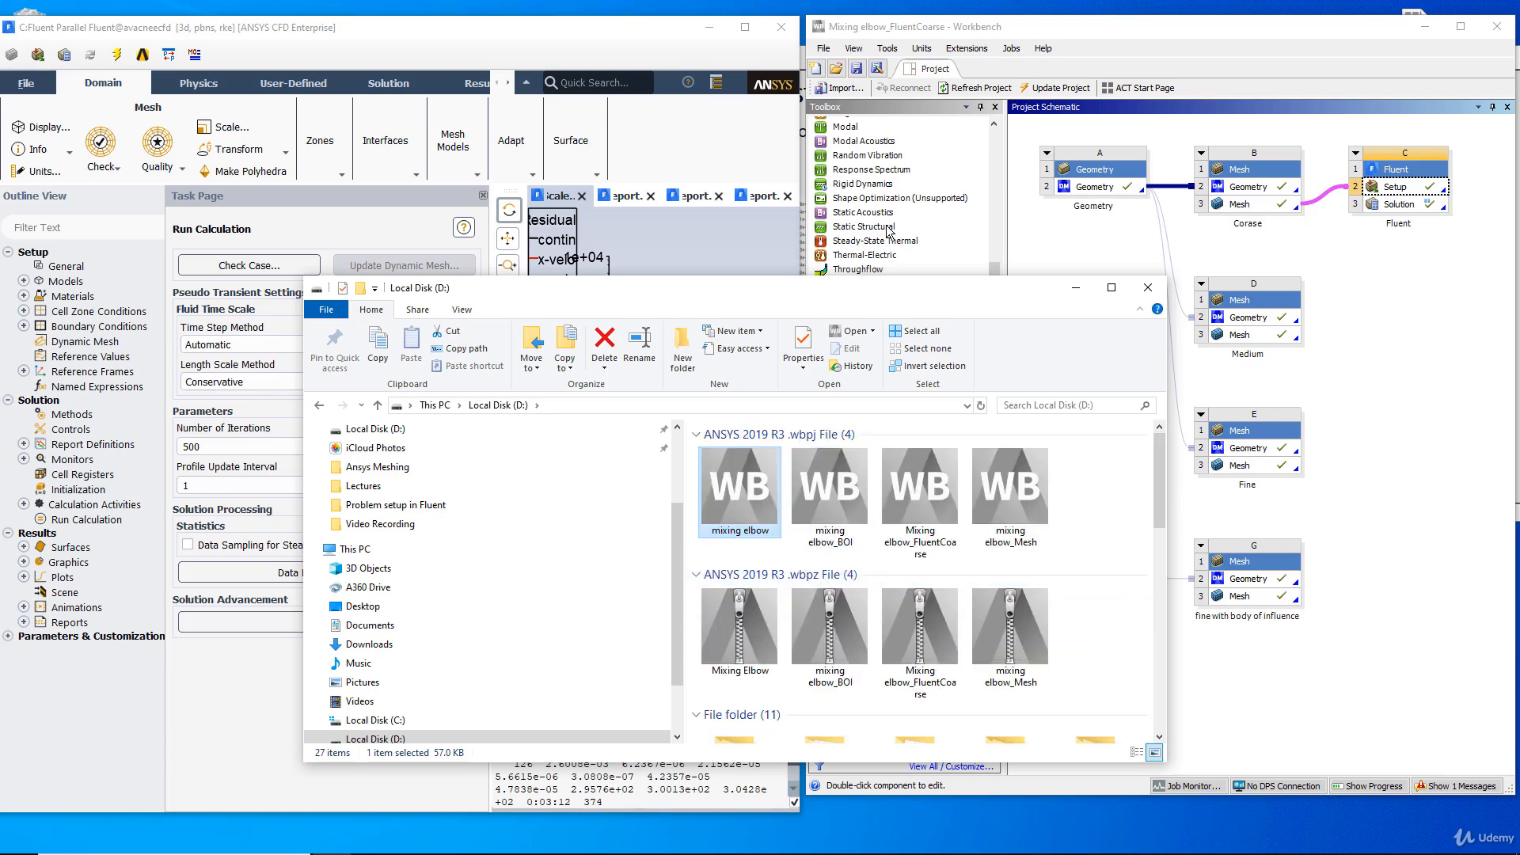
left_click(824, 49)
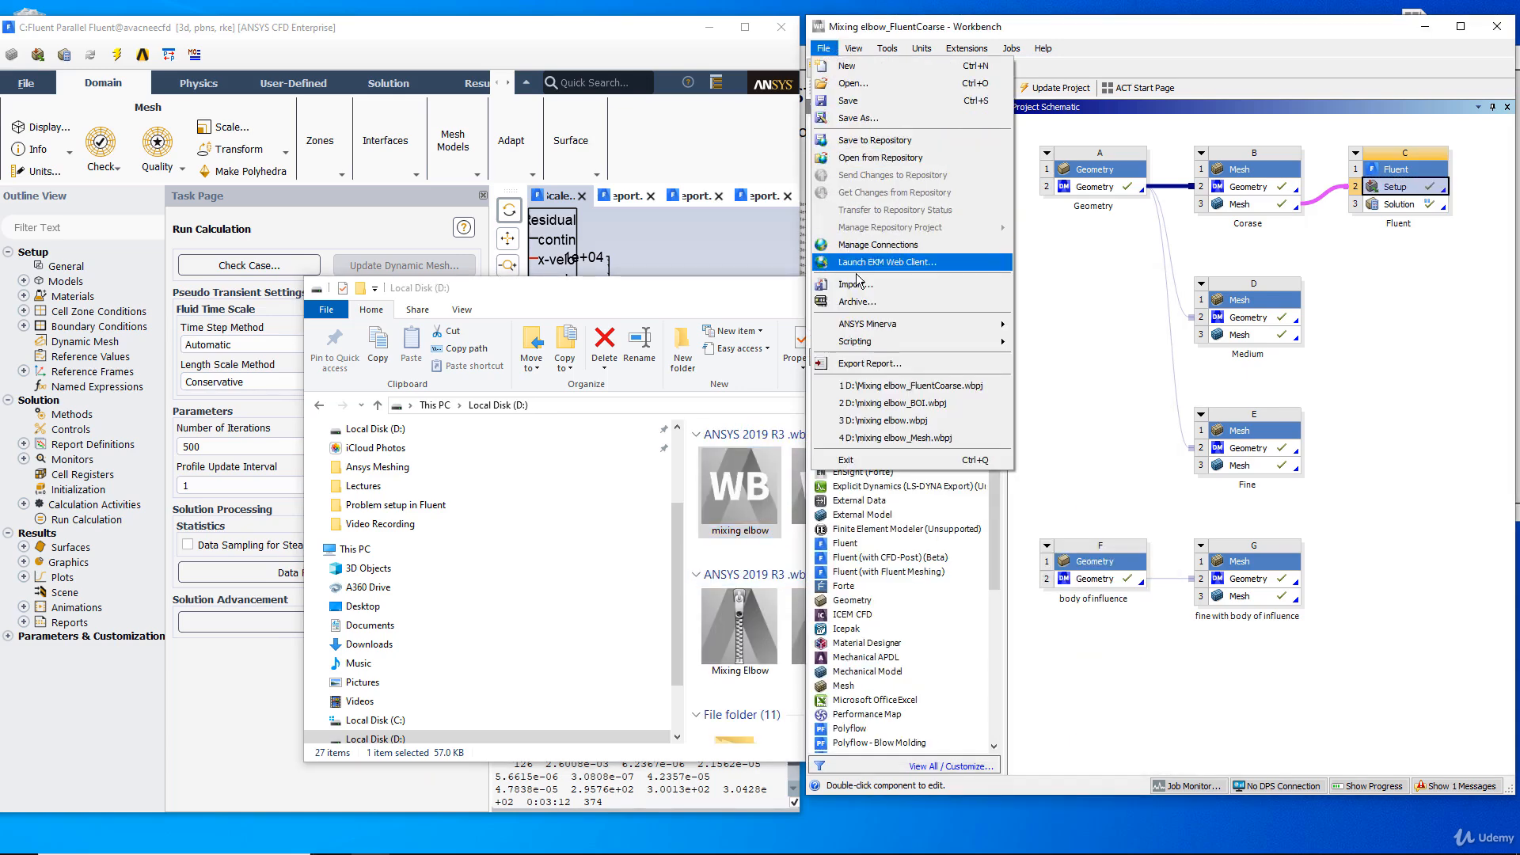
left_click(858, 301)
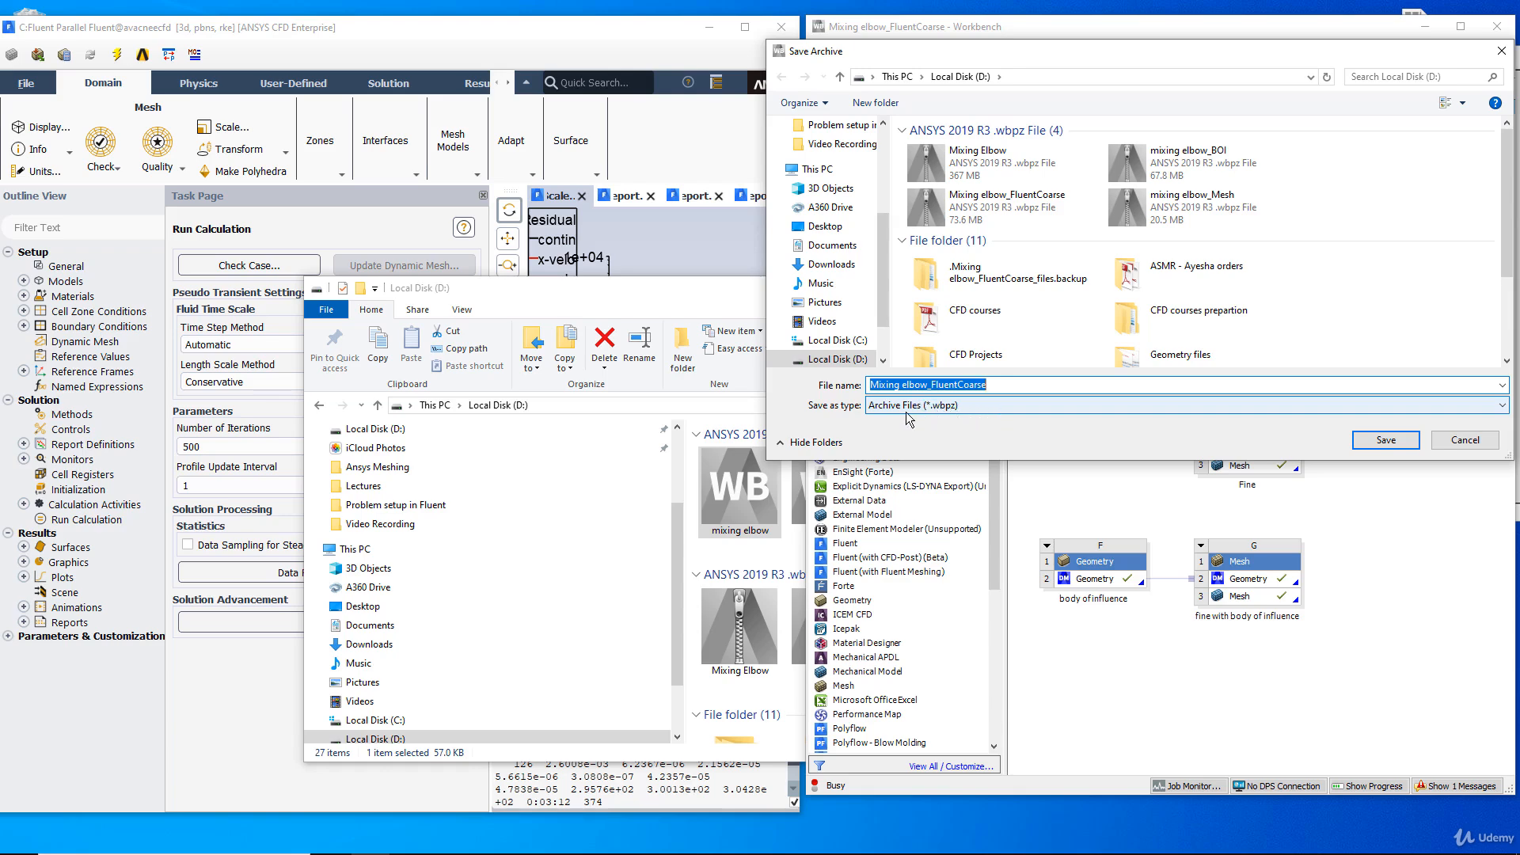
left_click(1452, 437)
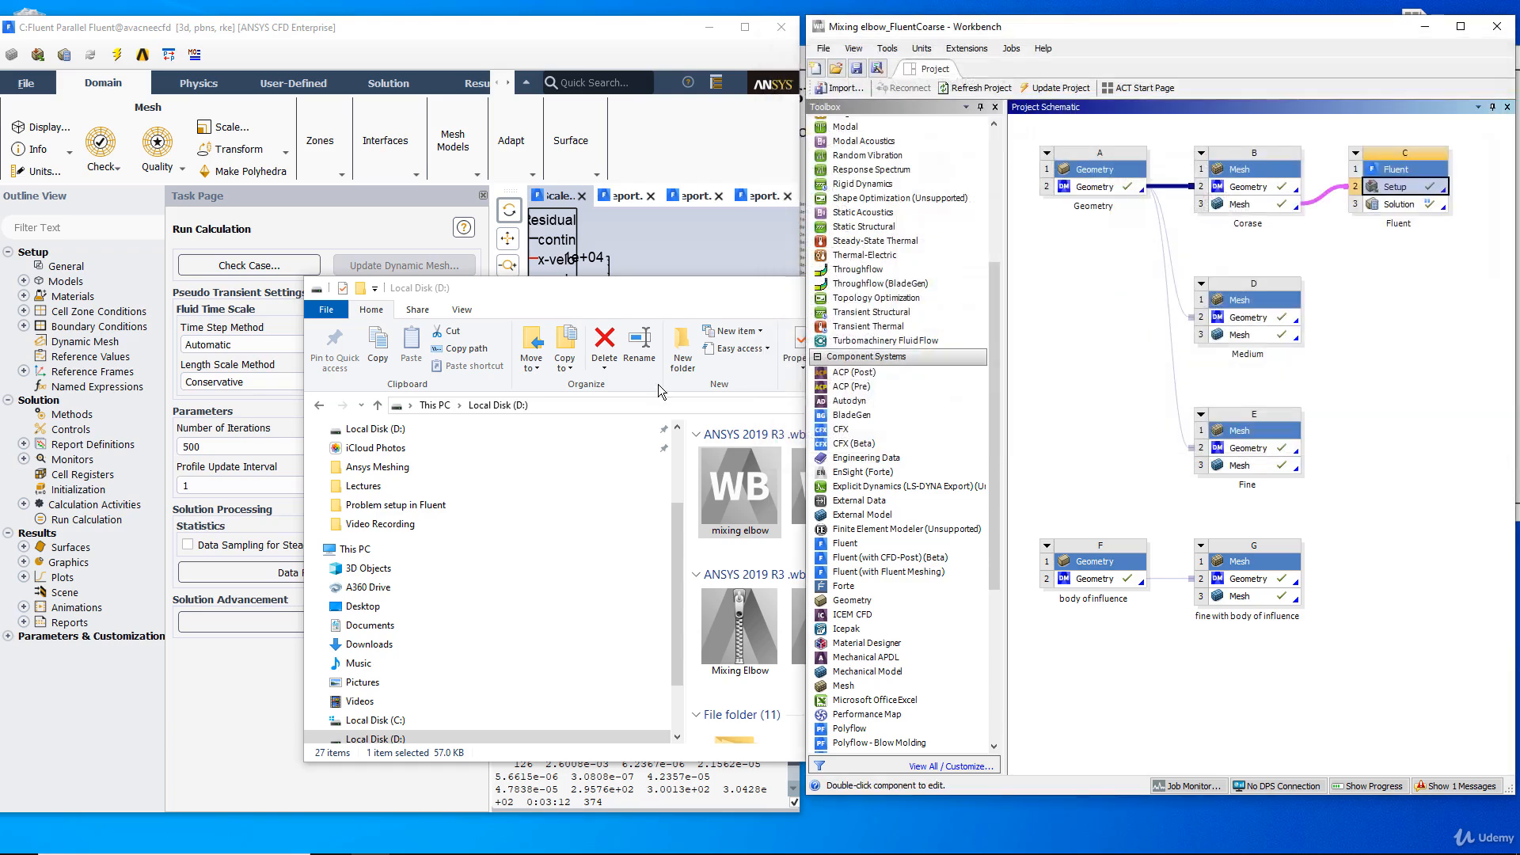
Compare the mixing elbow .wbpz archives with the .wbpj project files in File Explorer, and minimize its window.
left_click(675, 288)
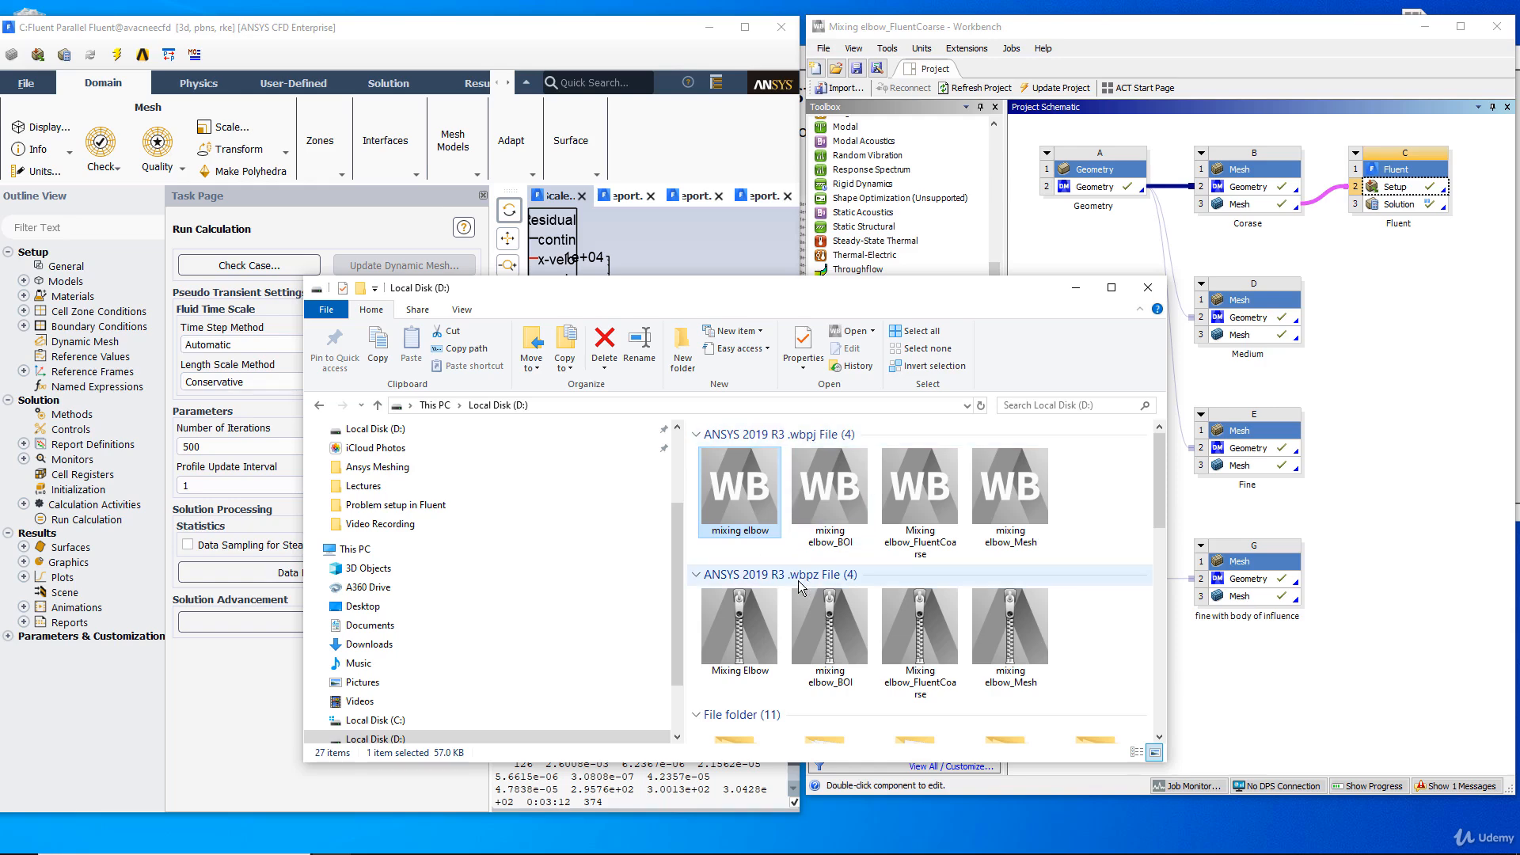
left_click(718, 630)
left_click(909, 633)
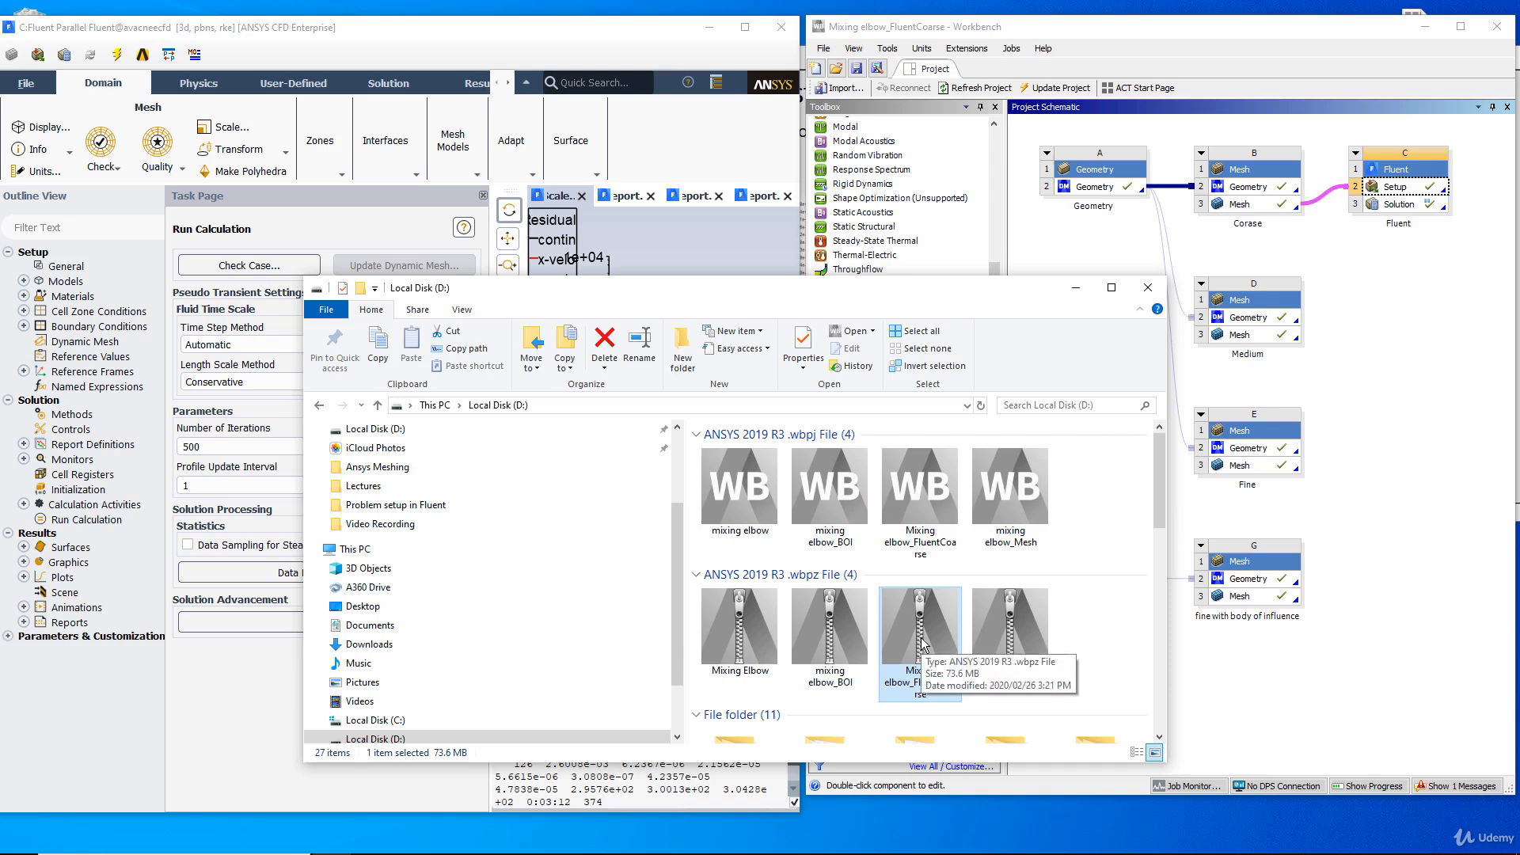
left_click(741, 484)
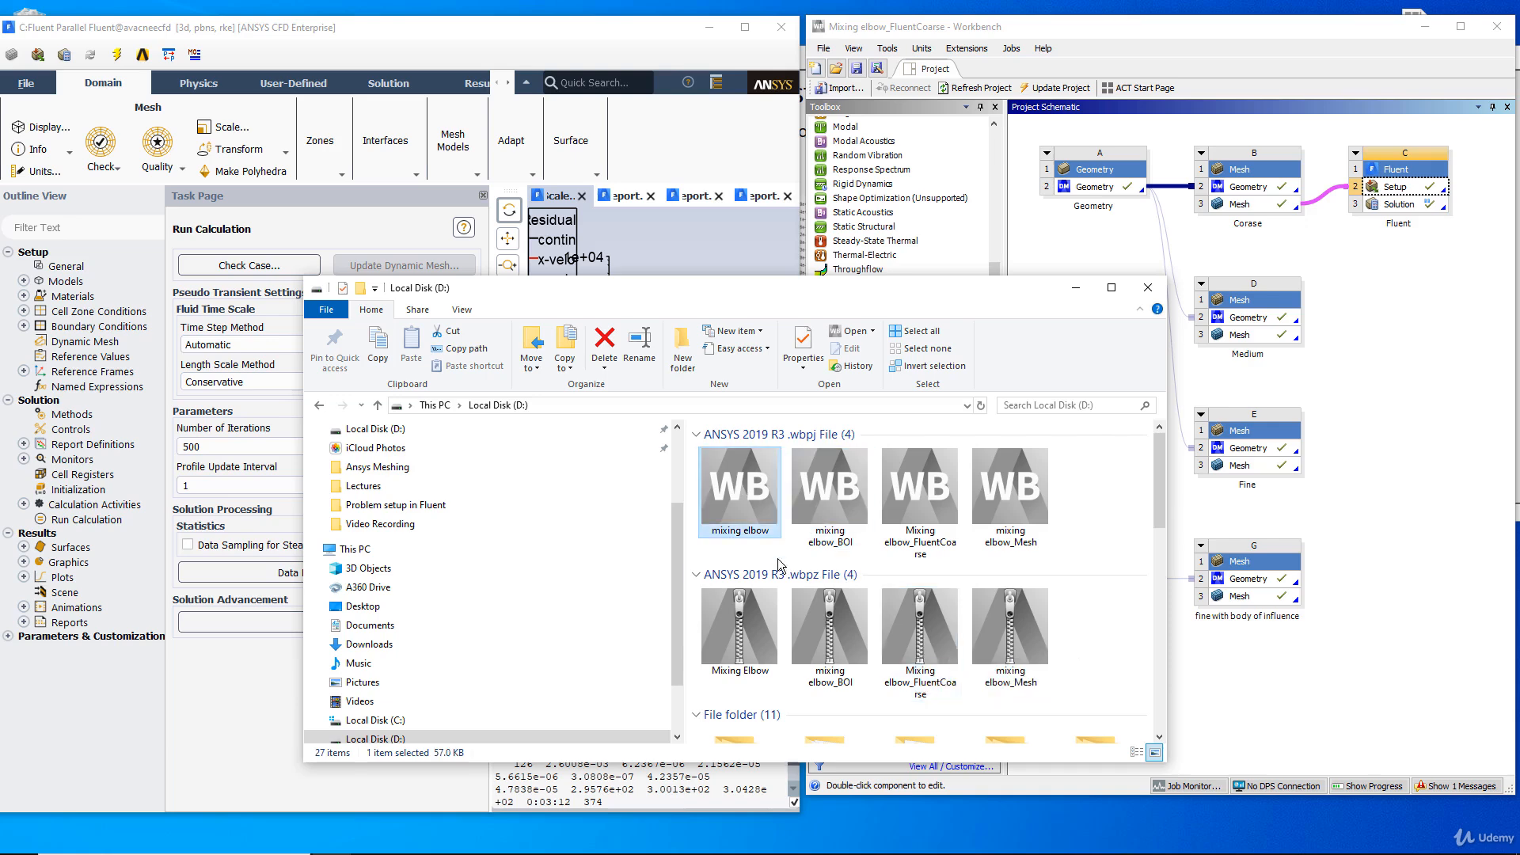
scroll(857, 669, "down", 5)
scroll(833, 547, "up", 5)
left_click_drag(1019, 287, 800, 272)
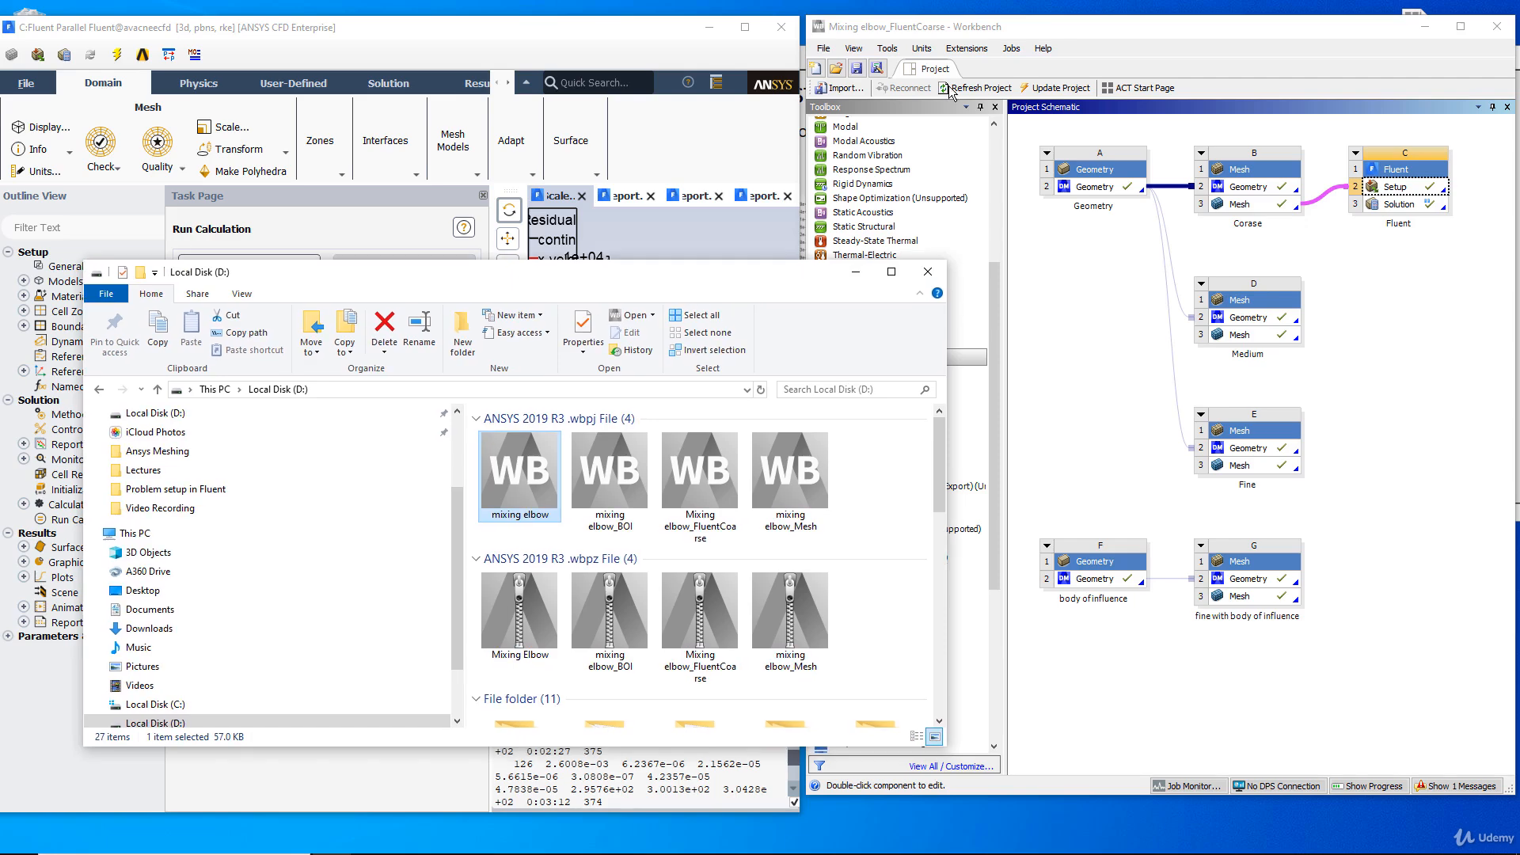
left_click(855, 271)
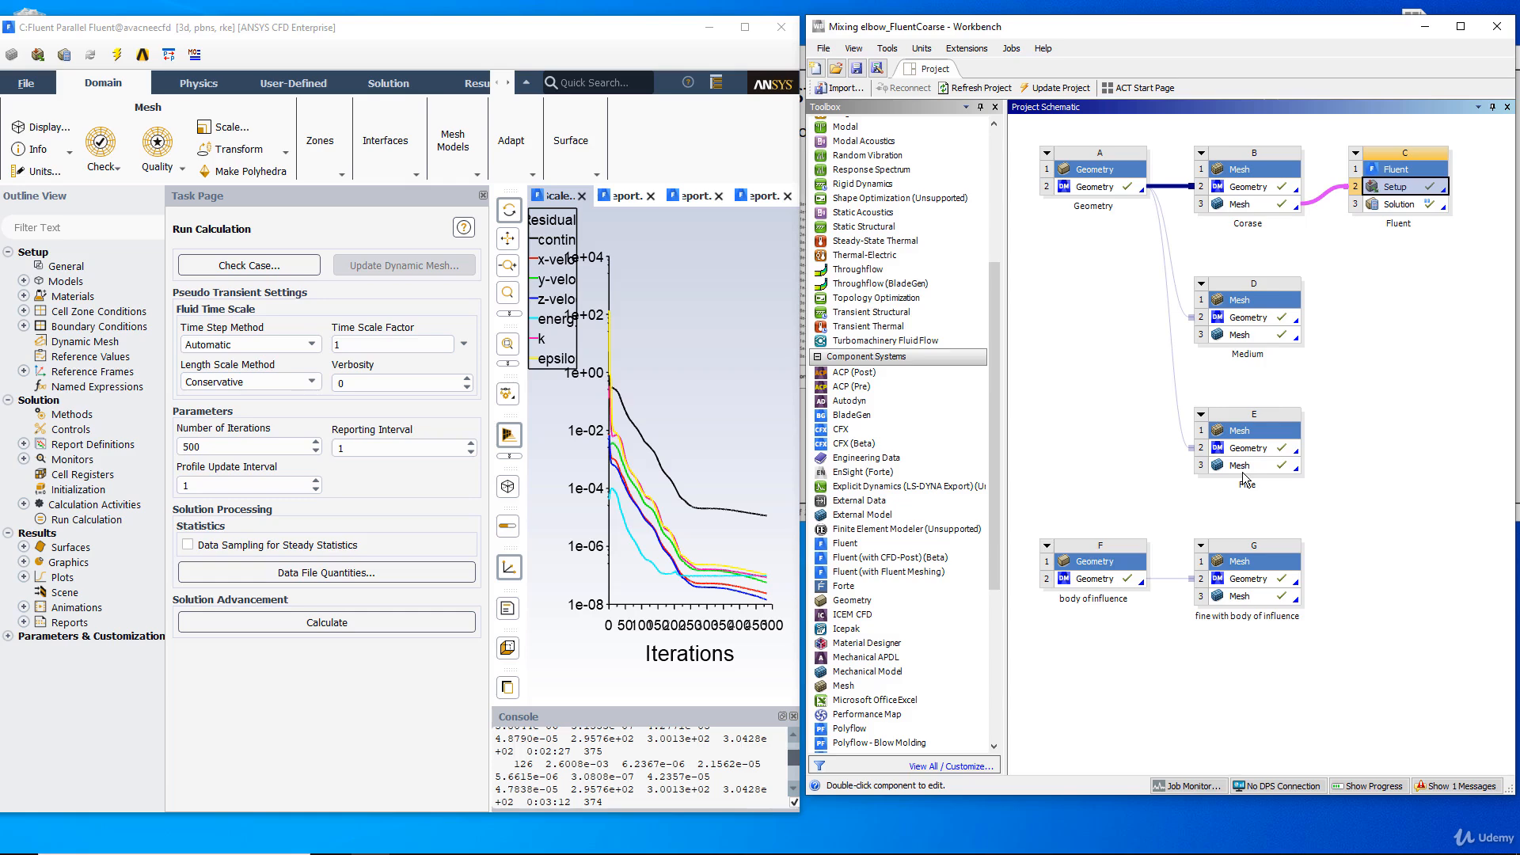
Duplicate Fluent system C without keeping its upstream connections and place the copy beside the Medium mesh system.
right_click(1406, 172)
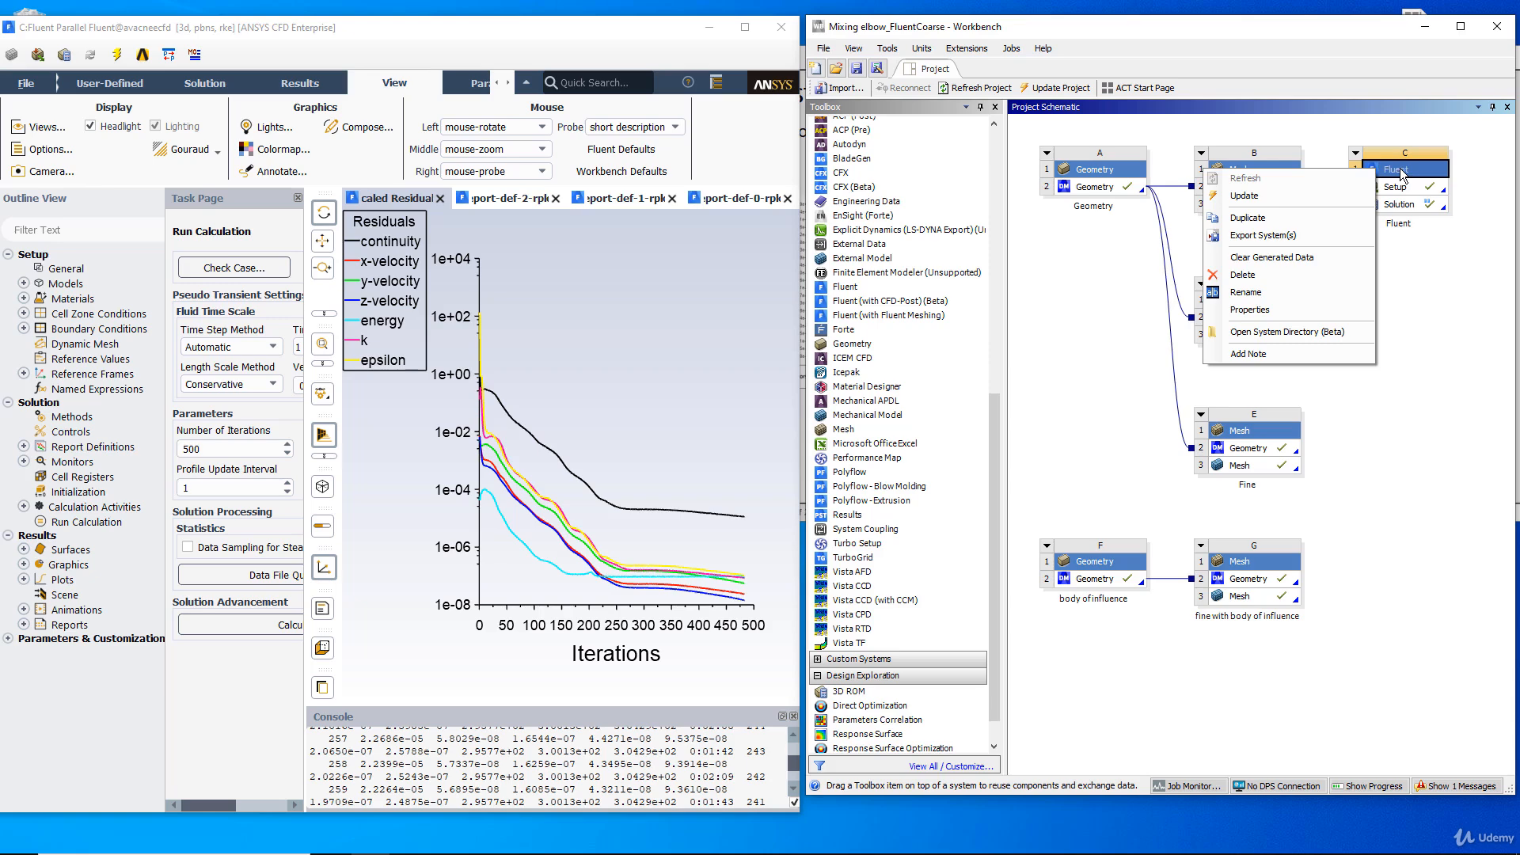
left_click(1247, 217)
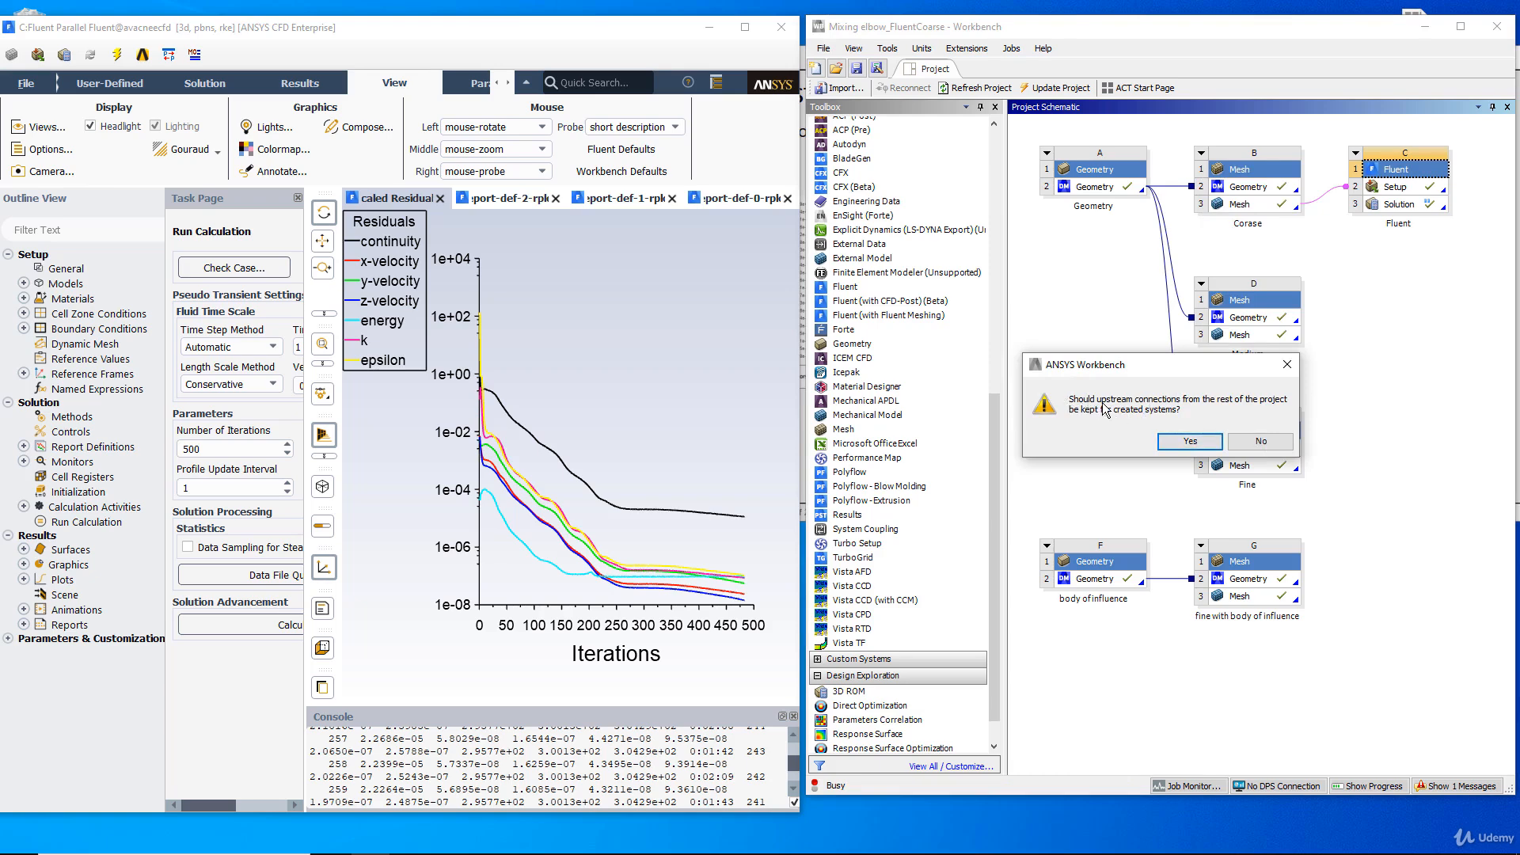
left_click(1243, 441)
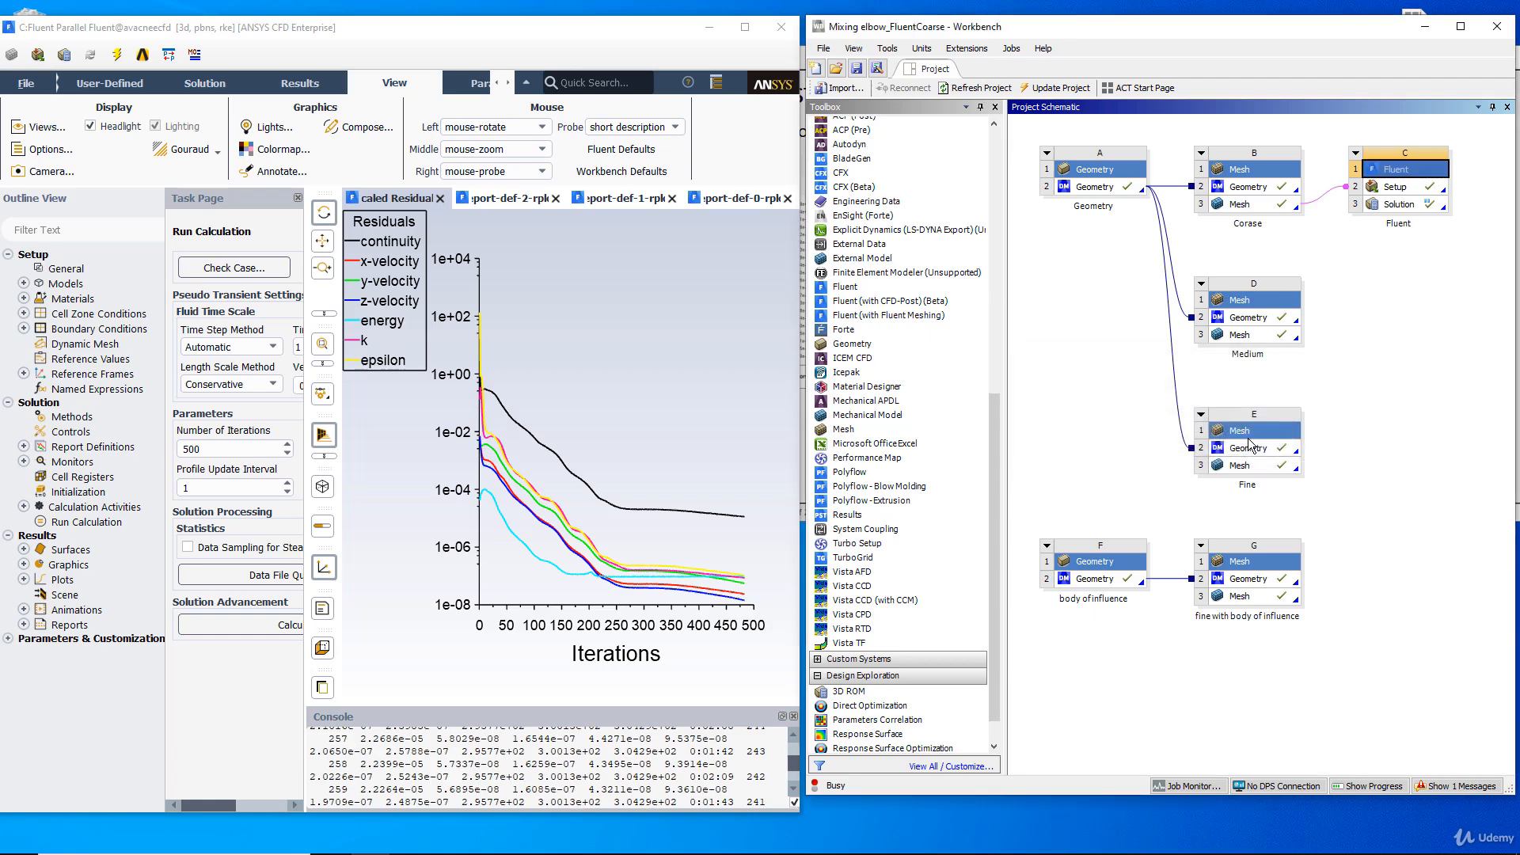
left_click_drag(1090, 692, 1391, 327)
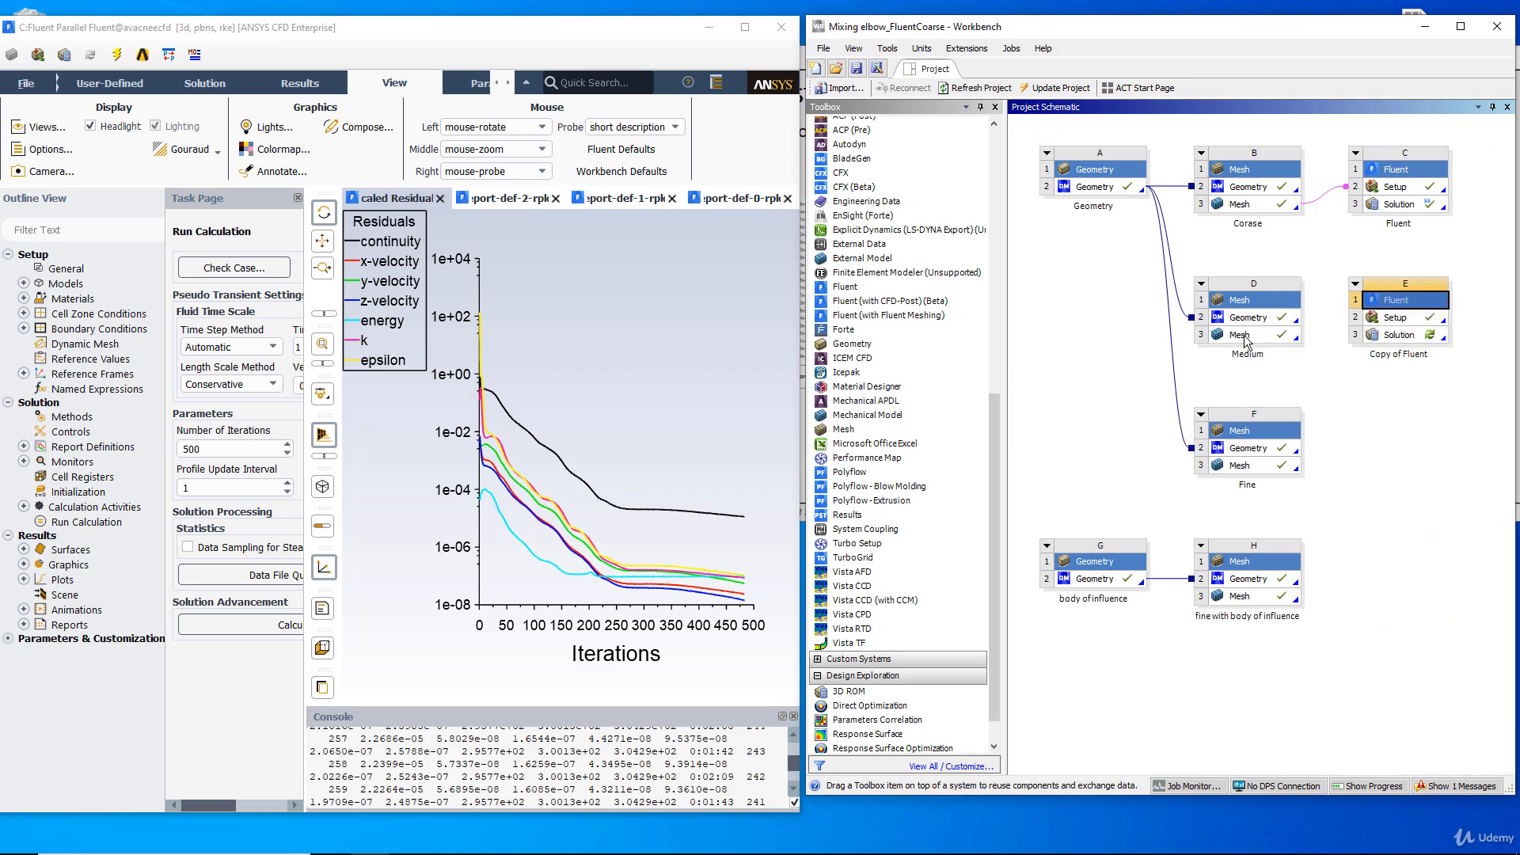
Link the Medium system's Mesh cell to the Setup of the copied Fluent system and update that mesh.
left_click_drag(1250, 339, 1382, 323)
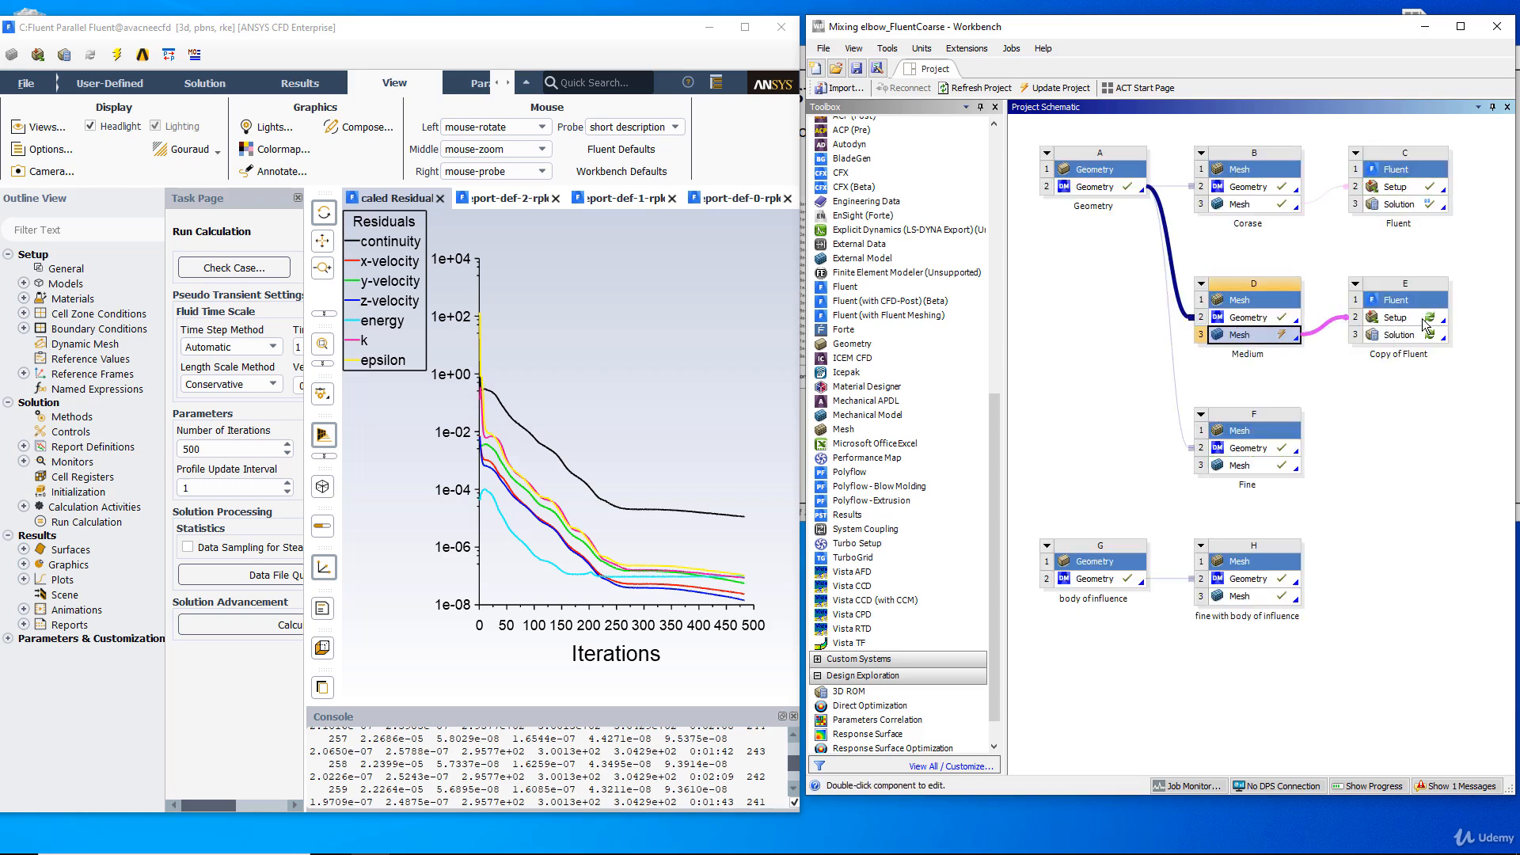
right_click(1259, 335)
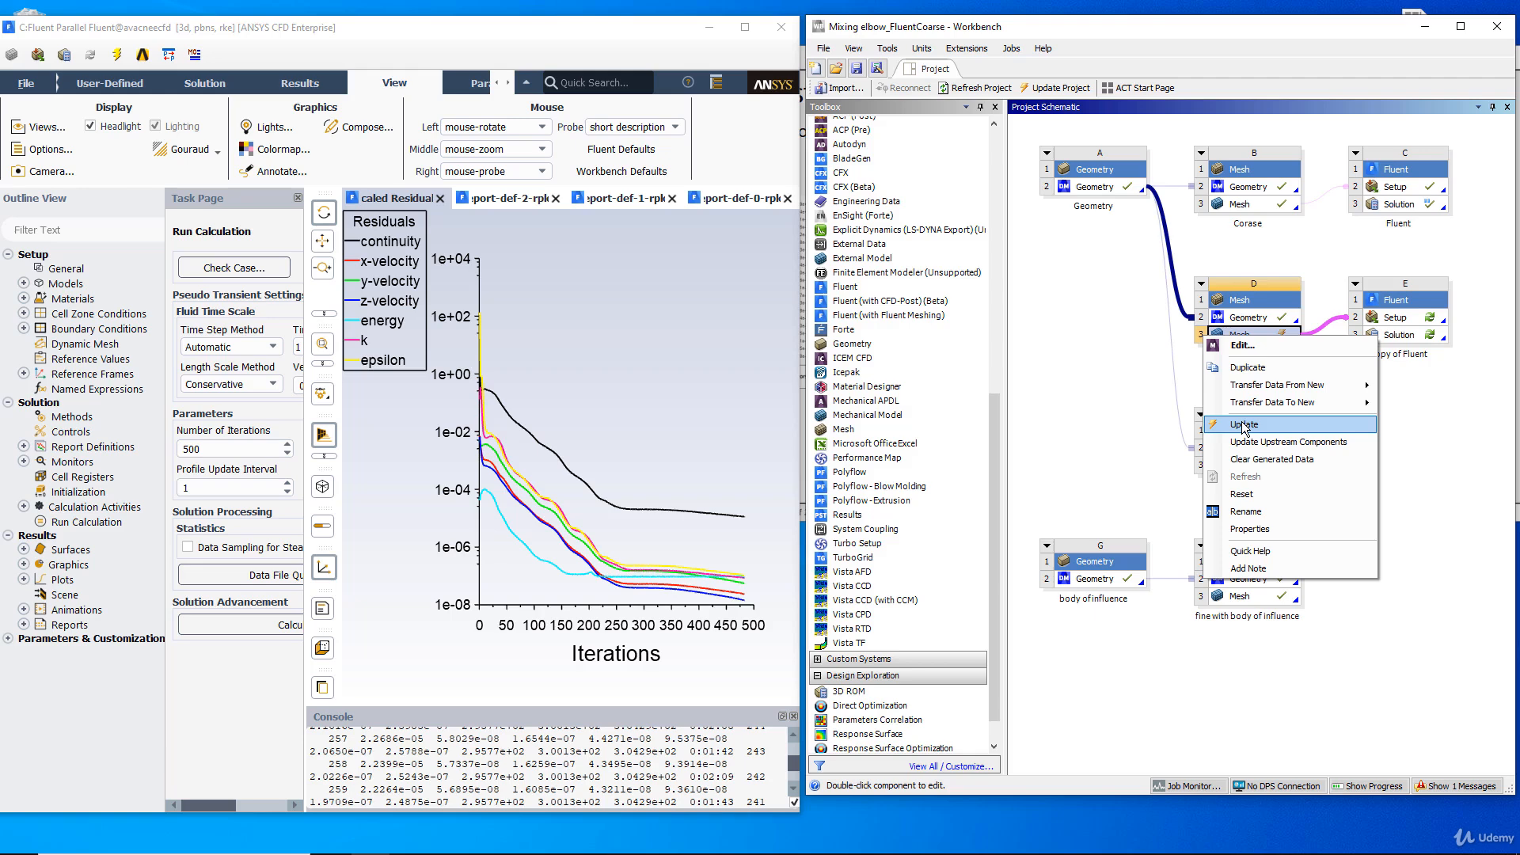
left_click(1244, 426)
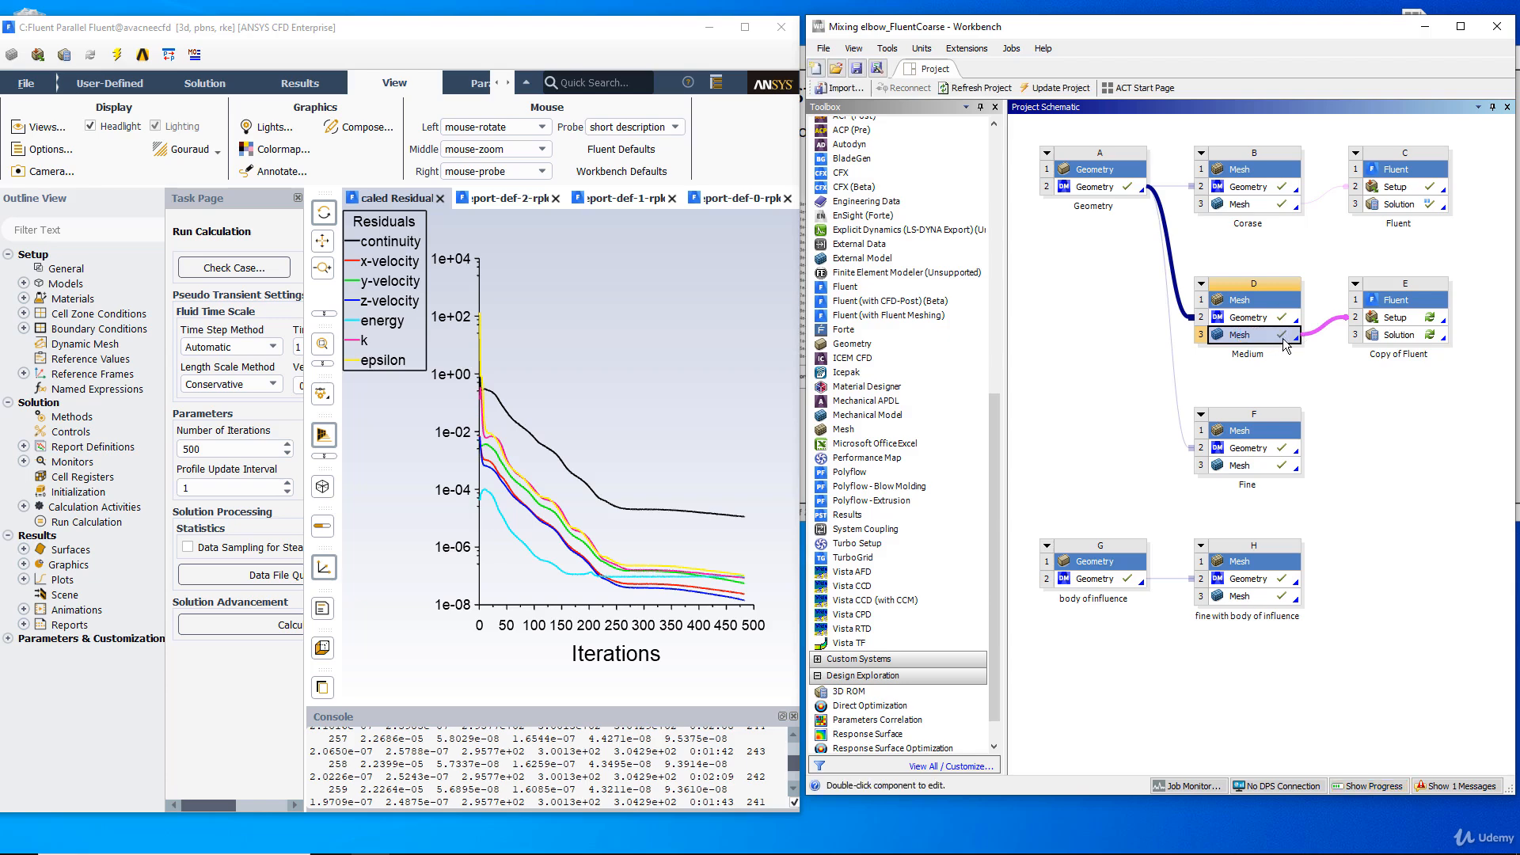
Open the Setup of Copy of Fluent with the new upstream mesh loaded, and quit the earlier Fluent session.
double_click(1398, 318)
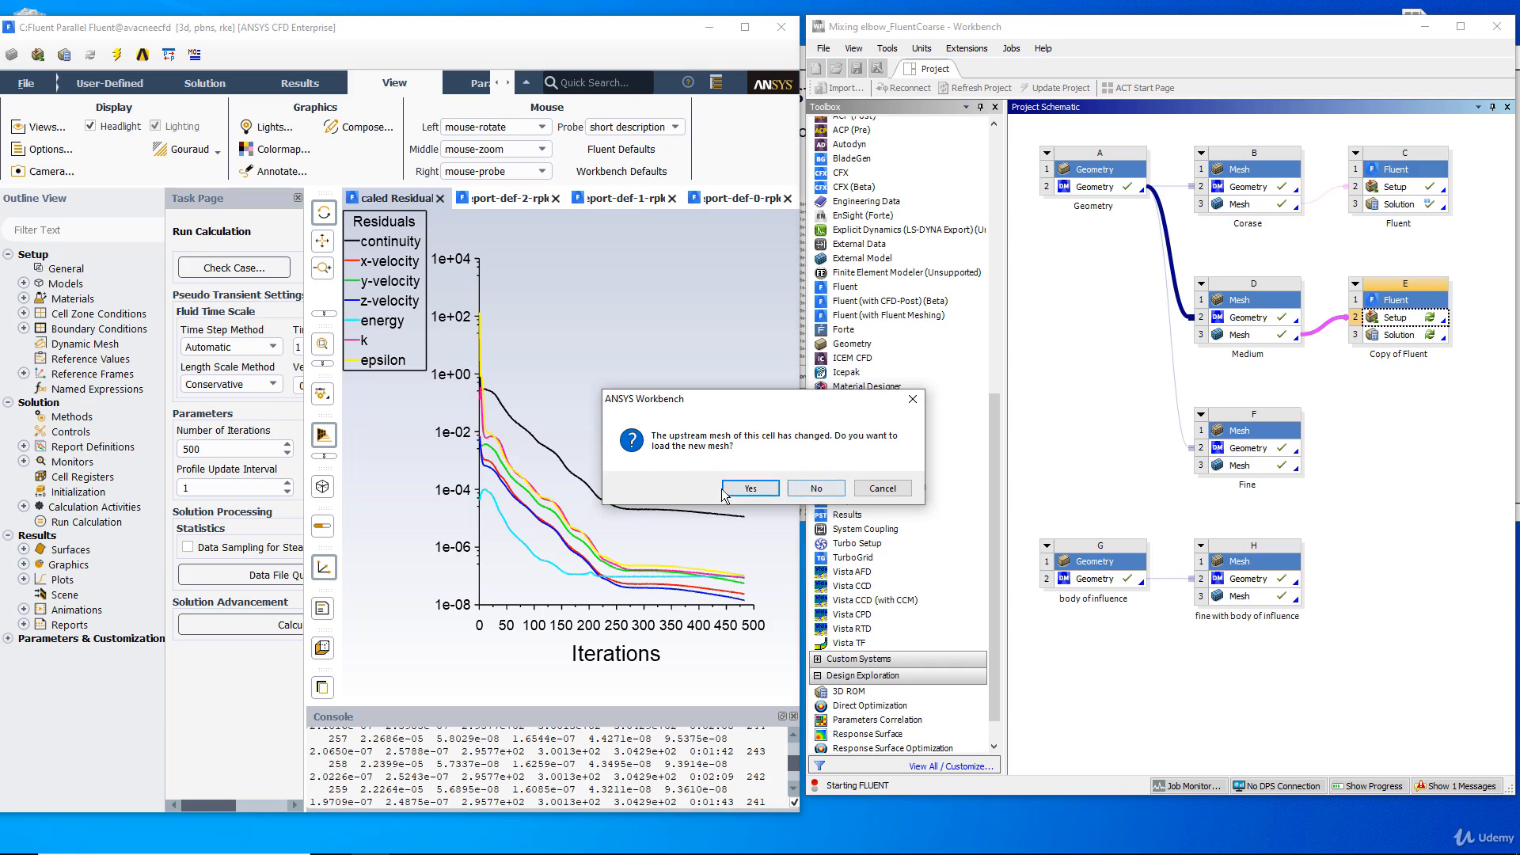
left_click(736, 489)
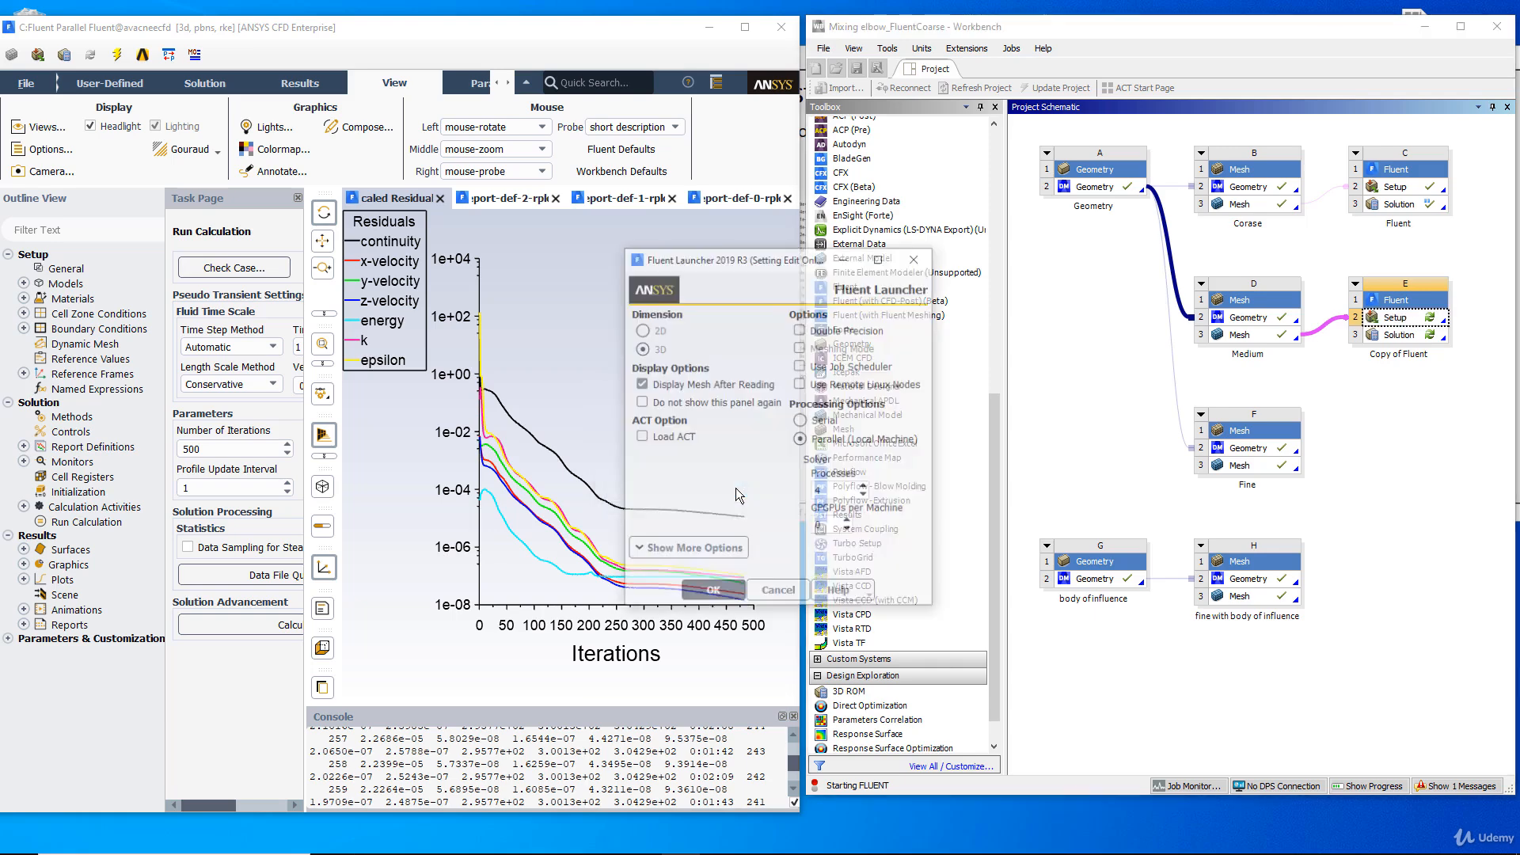
left_click(779, 31)
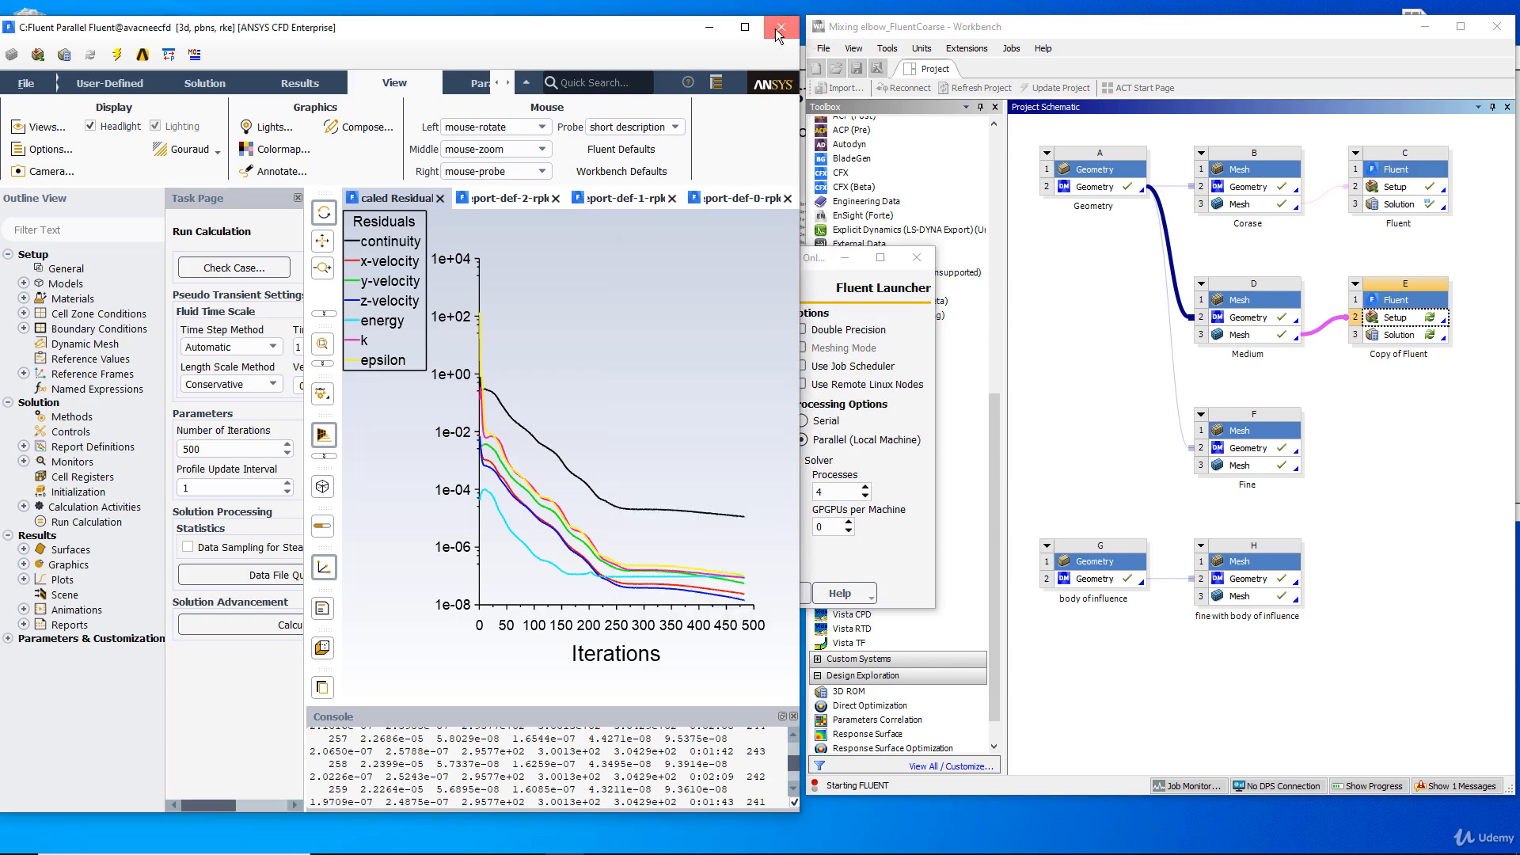
left_click(779, 31)
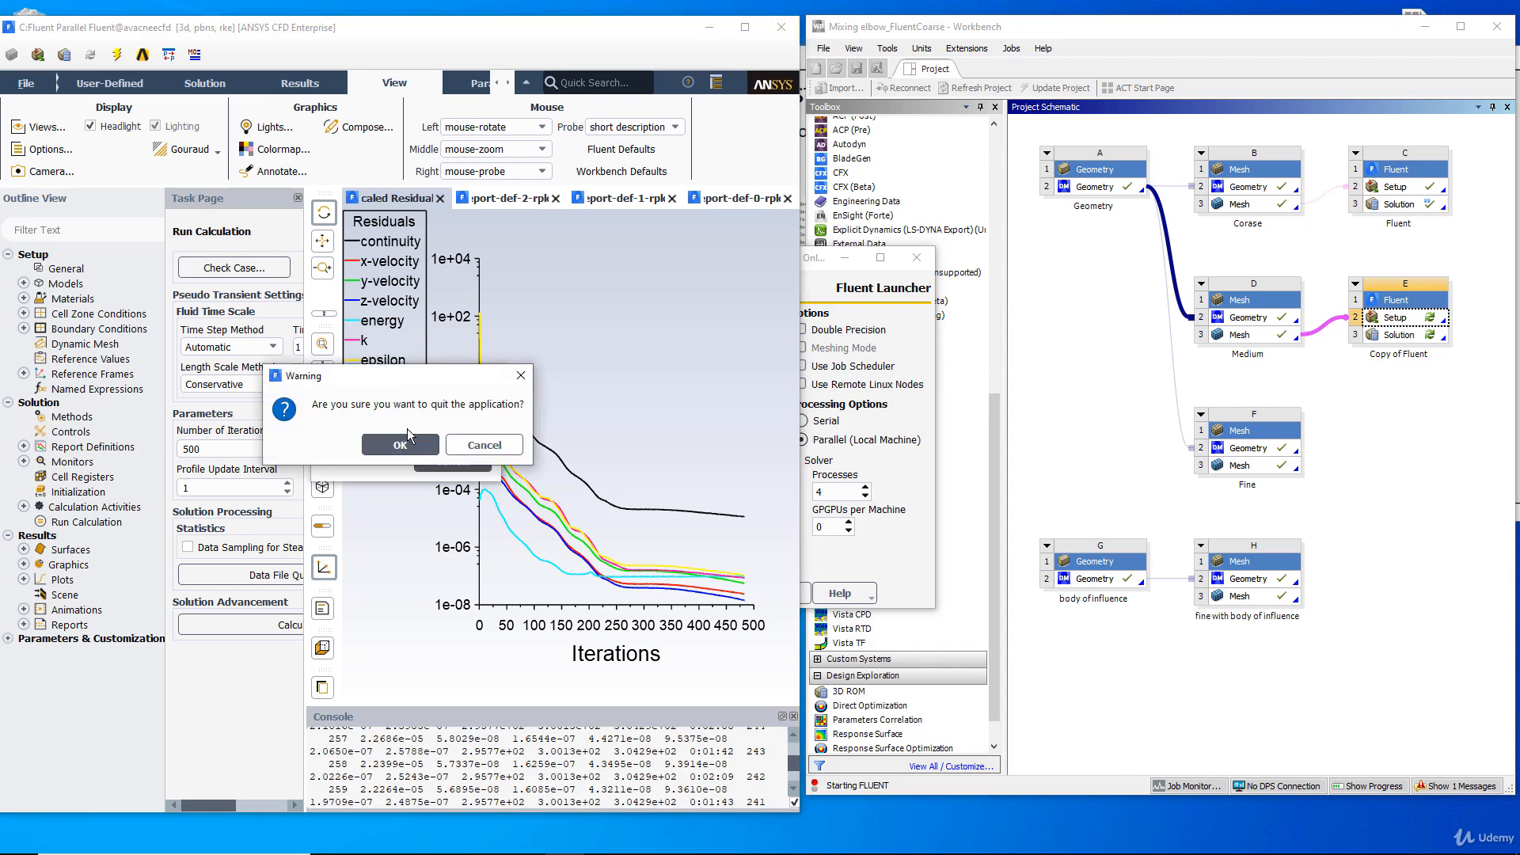
left_click(400, 445)
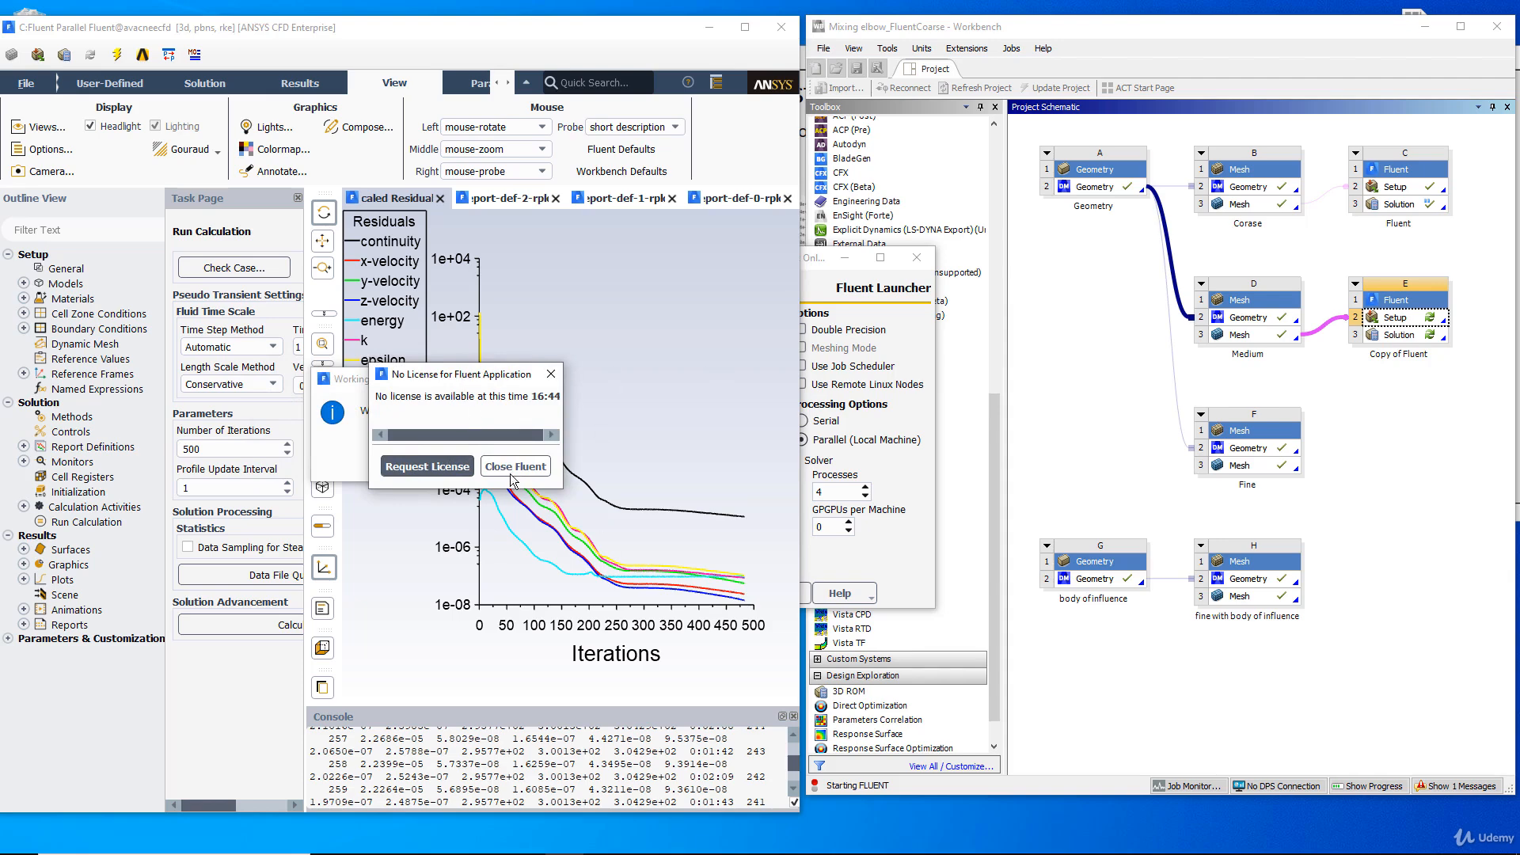
left_click(430, 469)
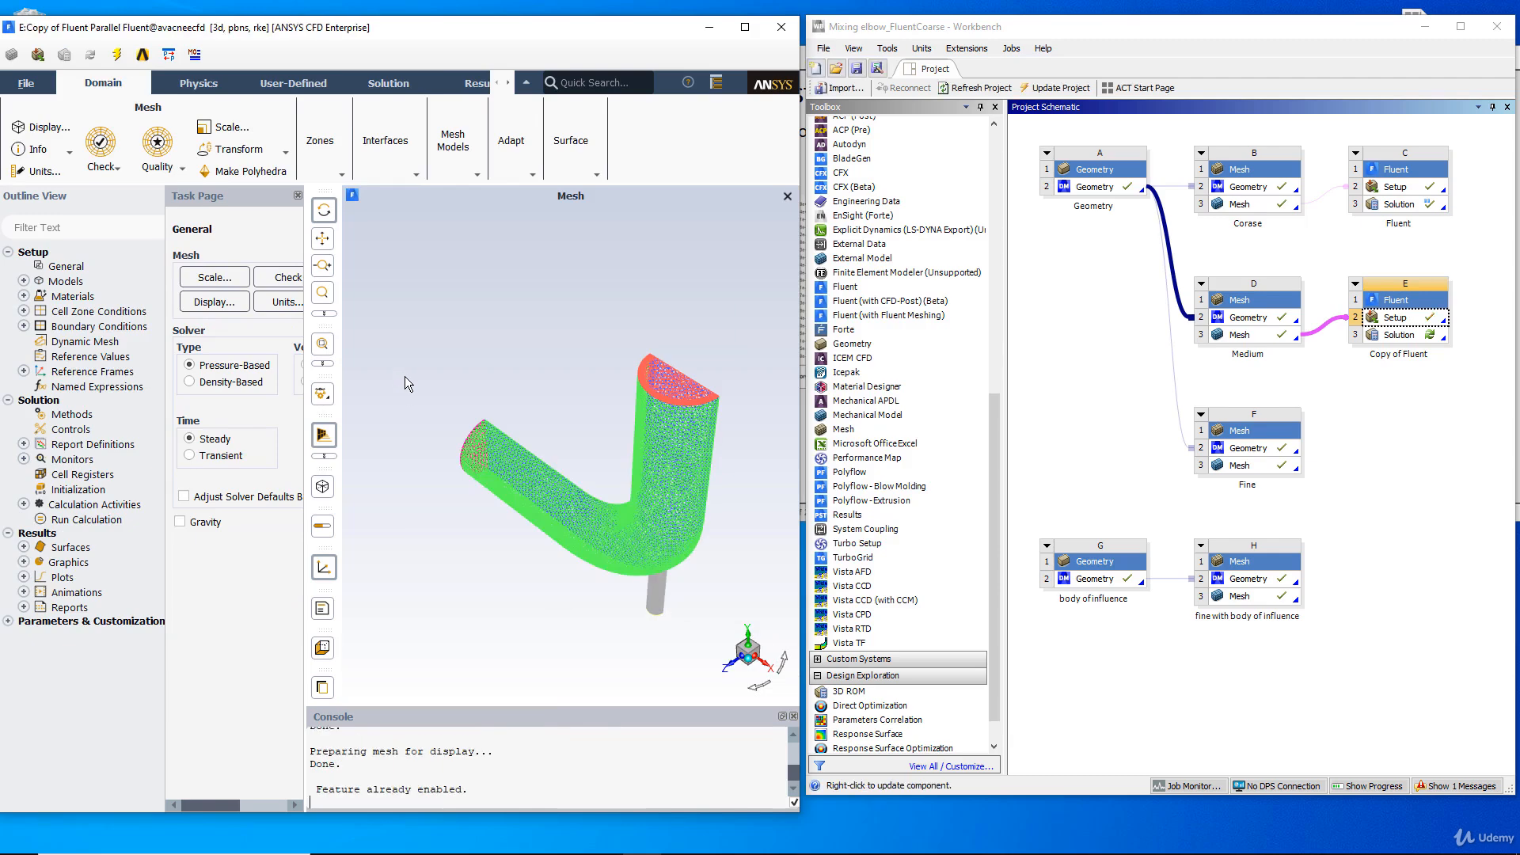
Maximize the Fluent window and display the Medium mesh with faces and edges, inspecting the elbow's outlet end.
left_click_drag(458, 380, 617, 221)
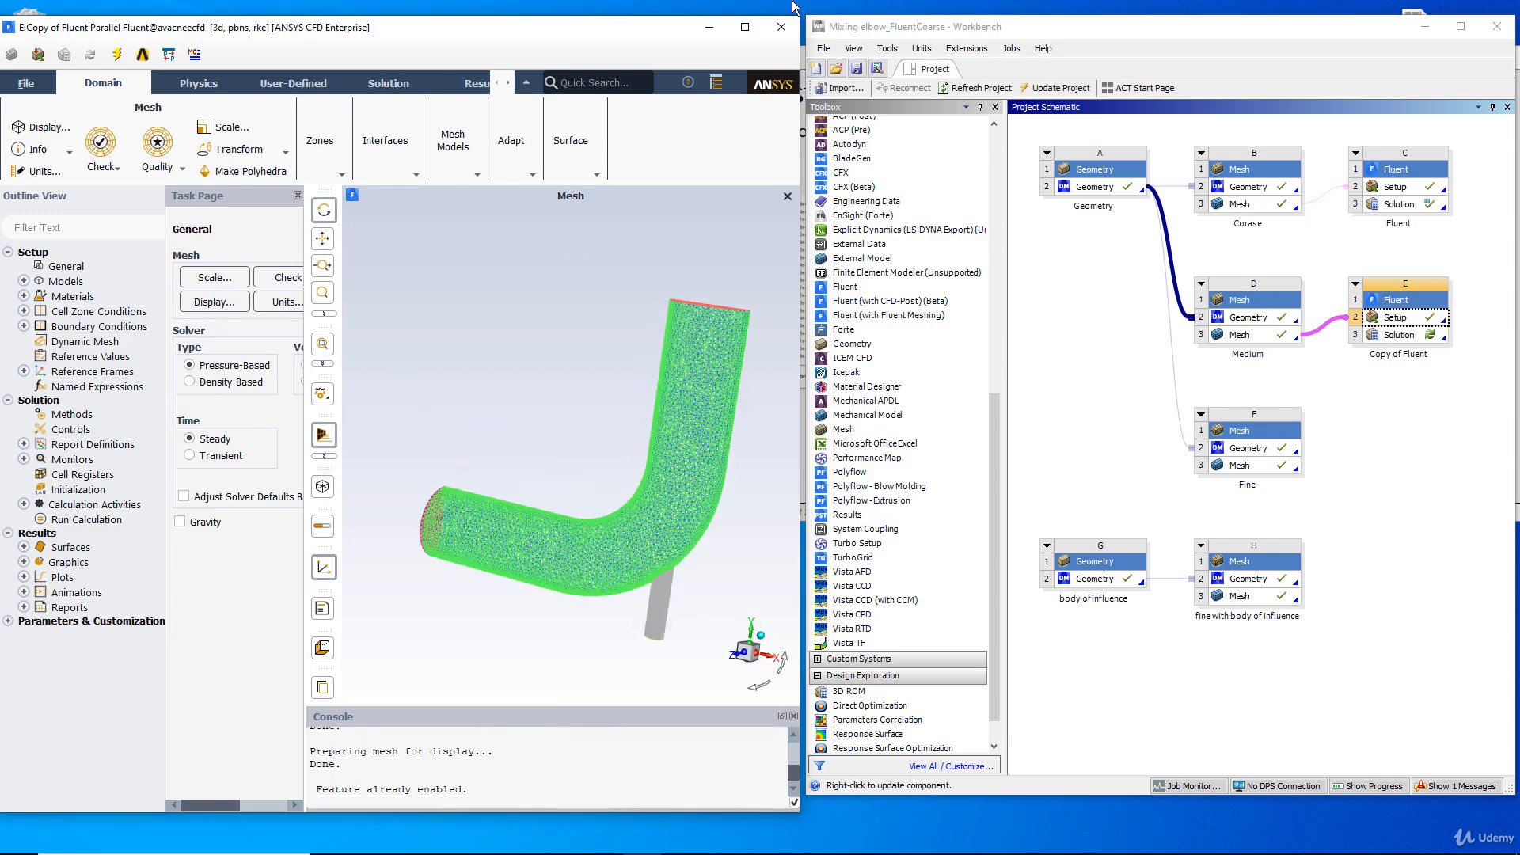
left_click(744, 27)
left_click_drag(1227, 525, 372, 313)
left_click(219, 280)
left_click(255, 494)
left_click(373, 653)
mouse_move(802, 364)
left_mouse_down()
mouse_move(840, 327)
mouse_move(734, 320)
left_mouse_up()
mouse_move(769, 248)
middle_mouse_down()
mouse_move(928, 415)
mouse_move(891, 387)
middle_mouse_up()
left_click_drag(892, 386, 643, 326)
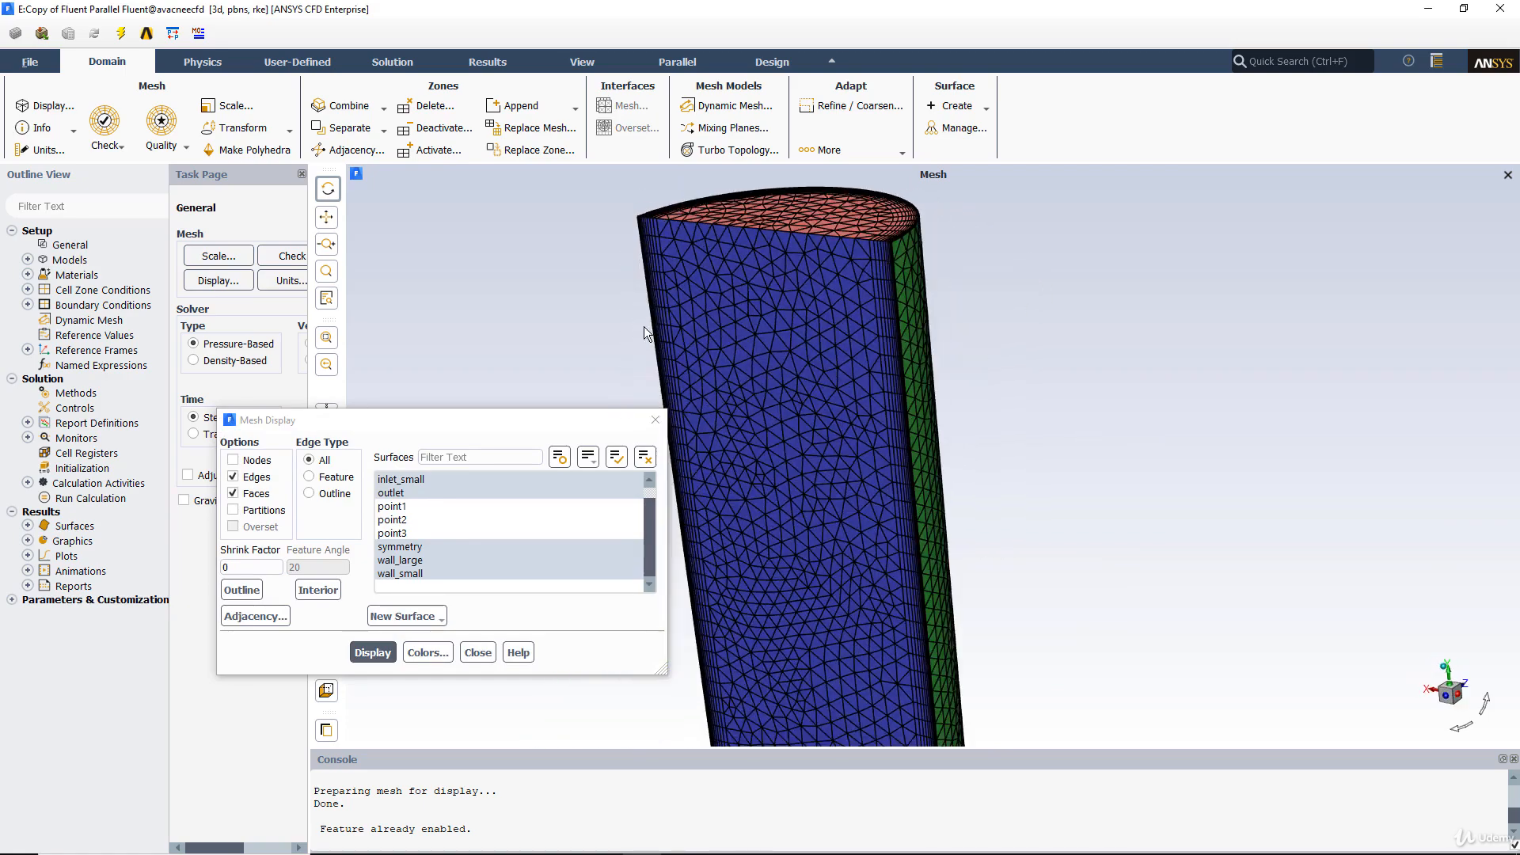
Report the mesh quality and mesh size in an enlarged console, and close the mesh display settings.
left_click_drag(309, 320, 349, 320)
left_click_drag(445, 317, 447, 317)
left_click(349, 258)
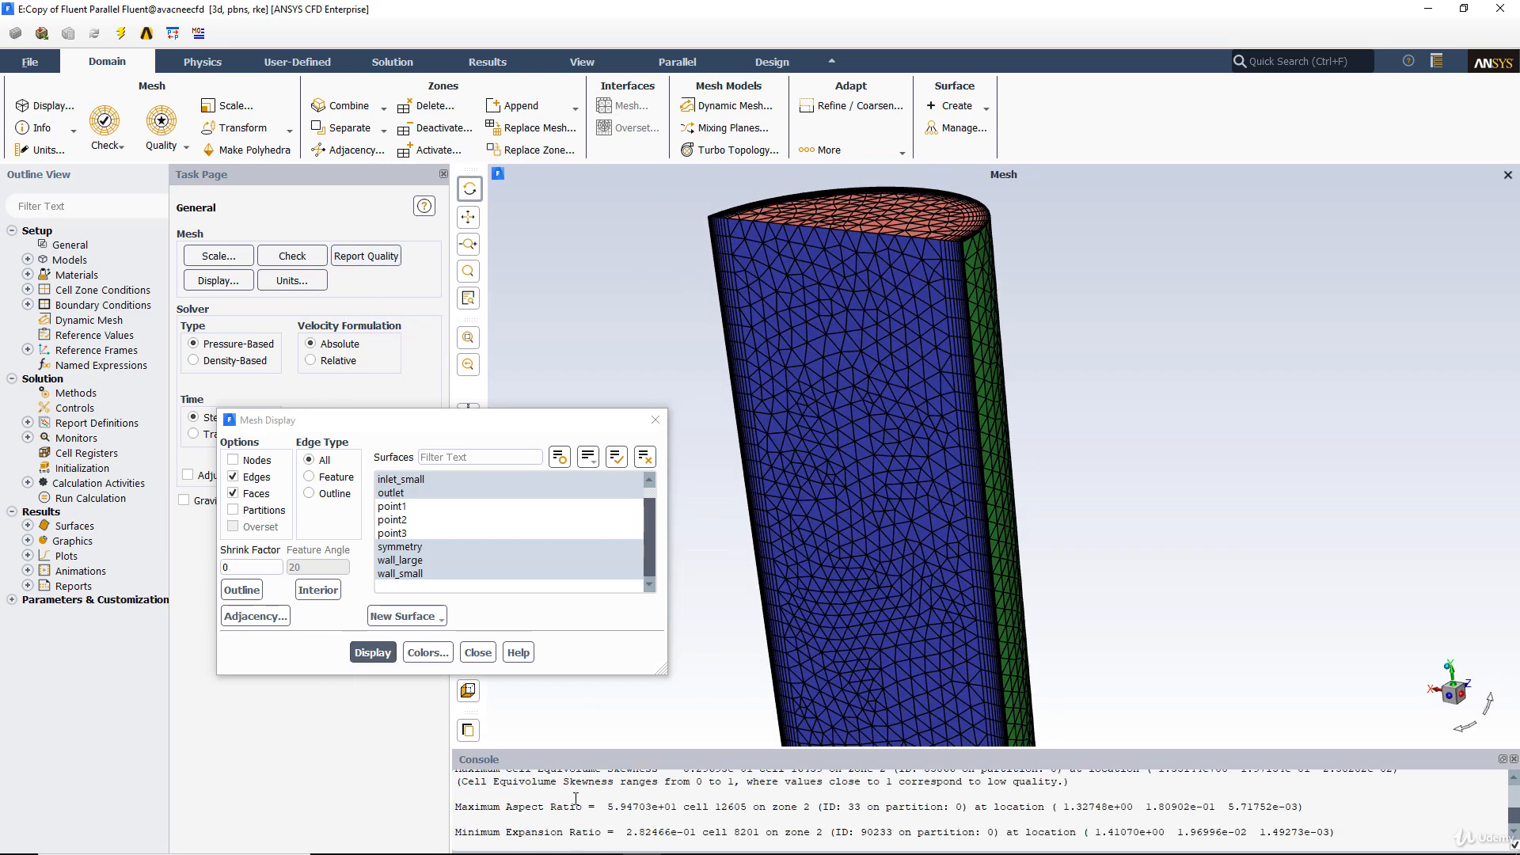
scroll(568, 791, "up", 1)
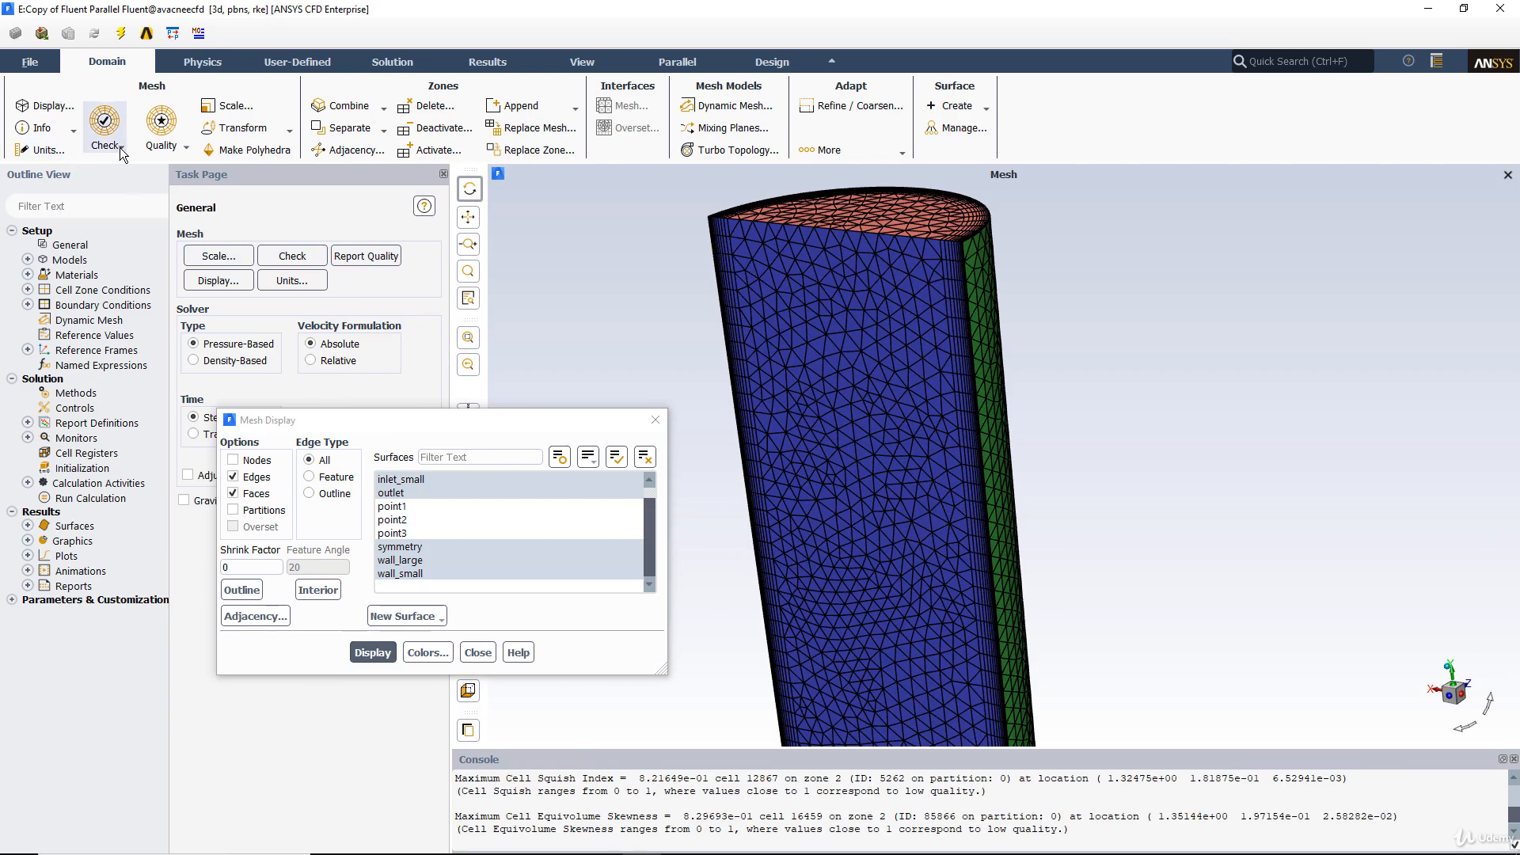
left_click(40, 127)
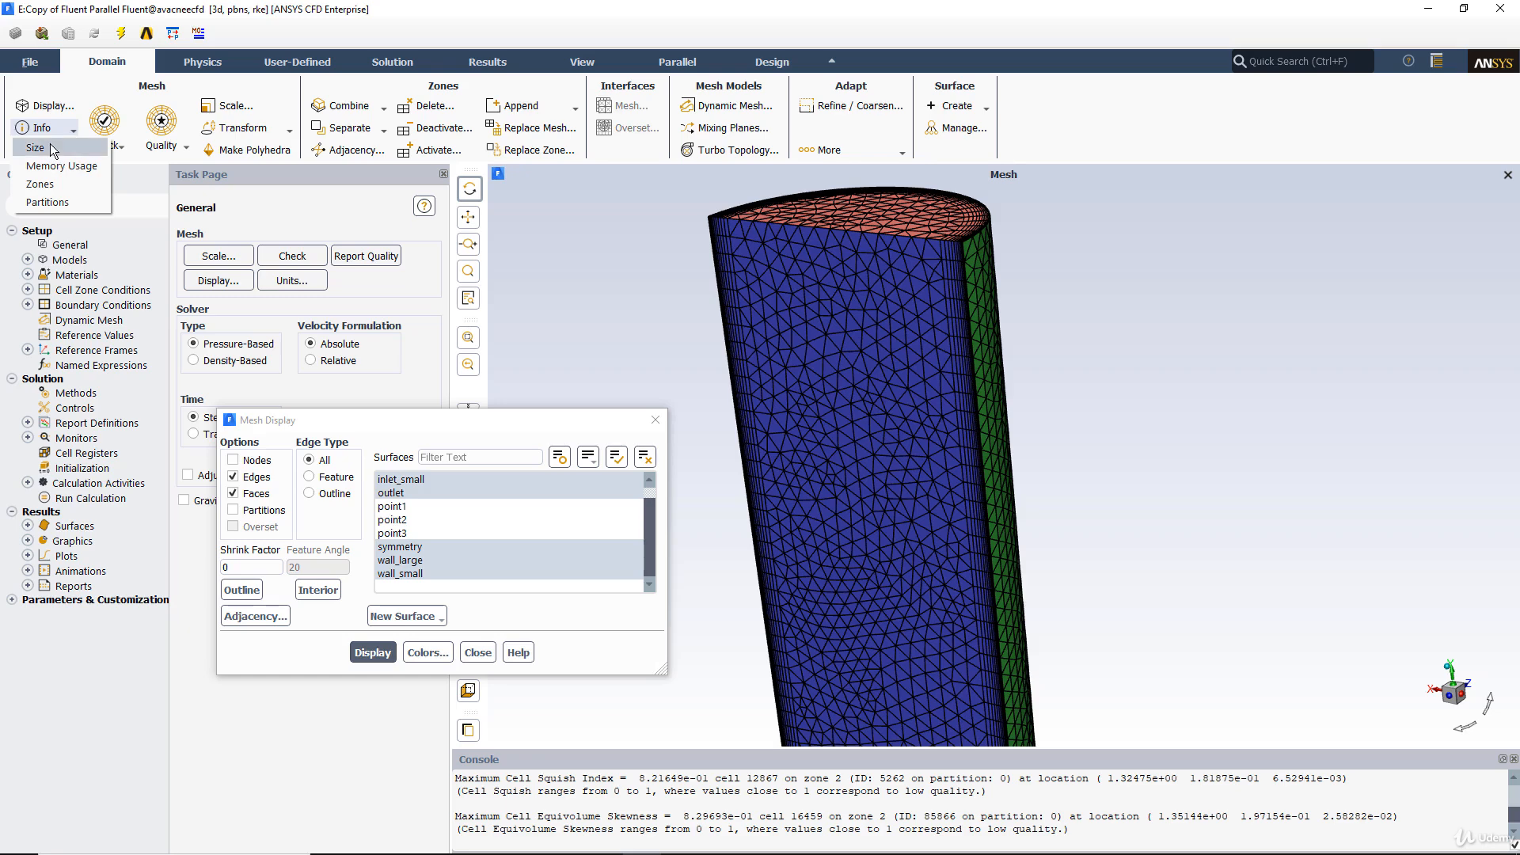
left_click(61, 147)
left_click_drag(635, 755, 647, 696)
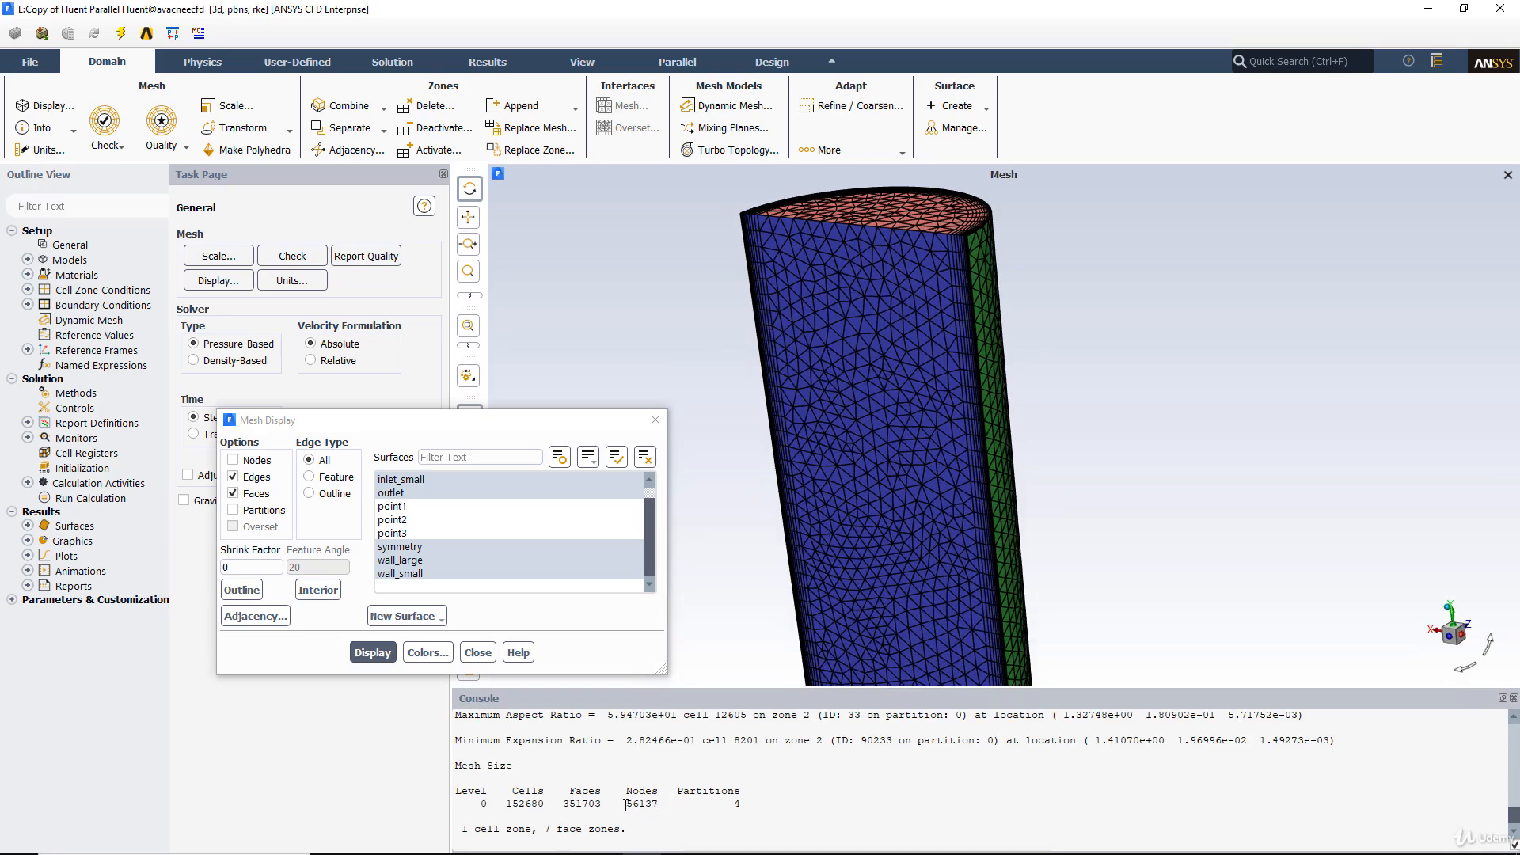
left_click(655, 419)
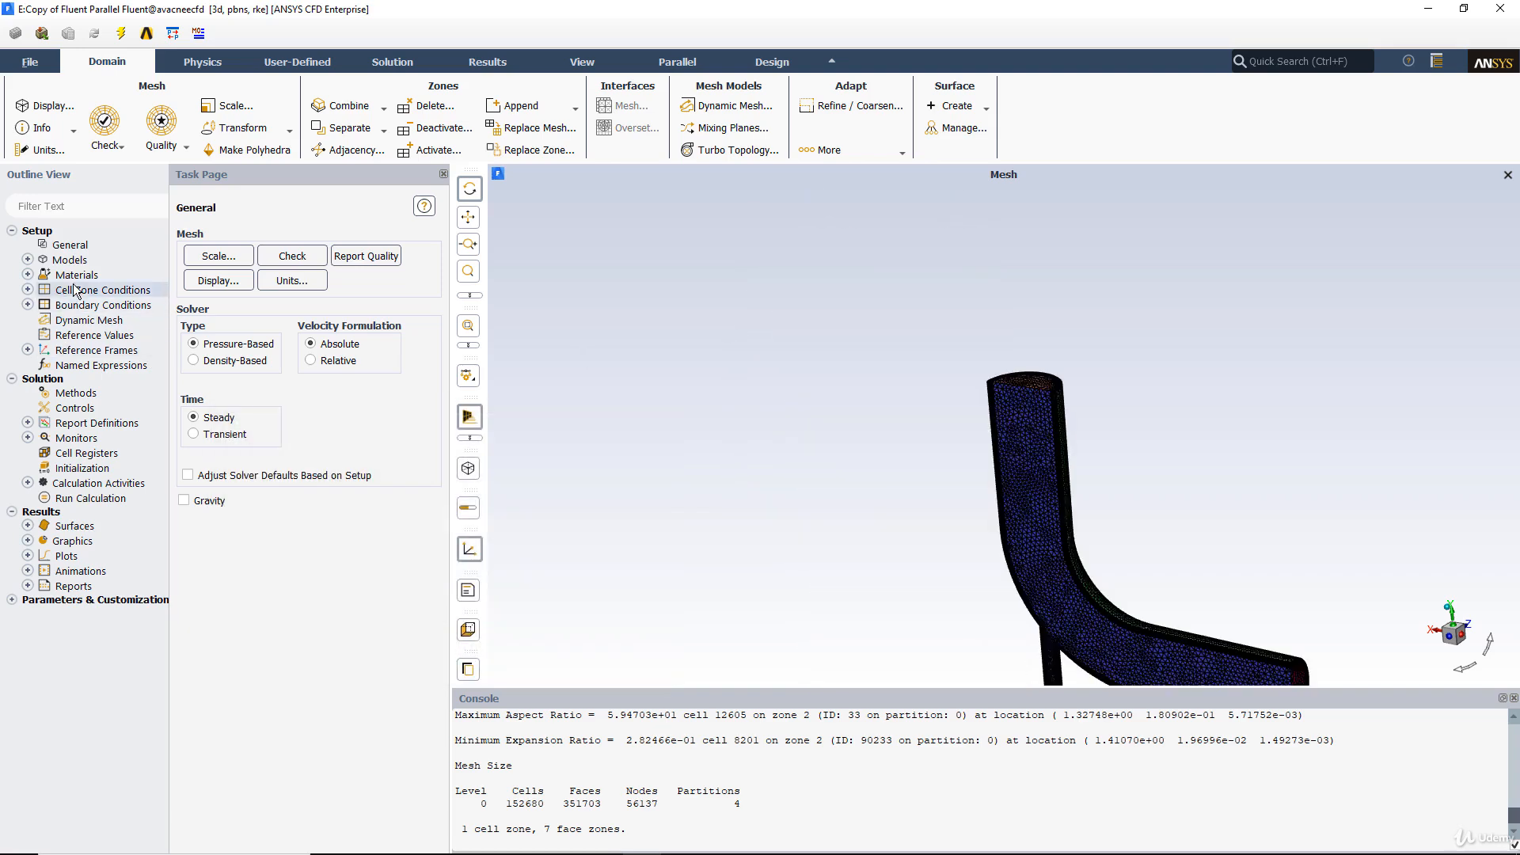
Review the momentum and thermal settings of the inlet_large boundary condition without changing them.
double_click(145, 307)
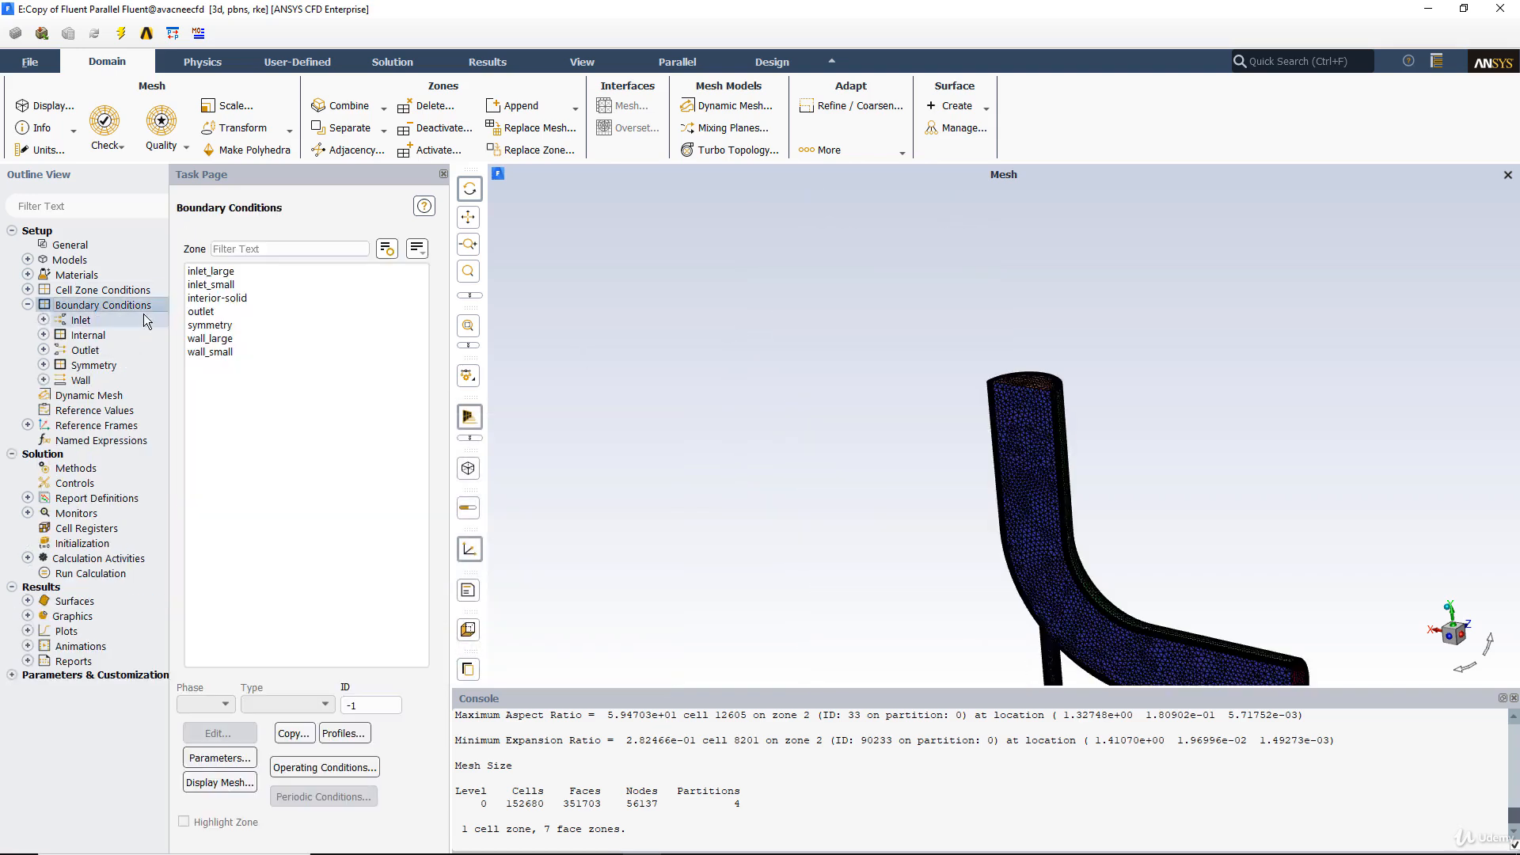
left_click(232, 272)
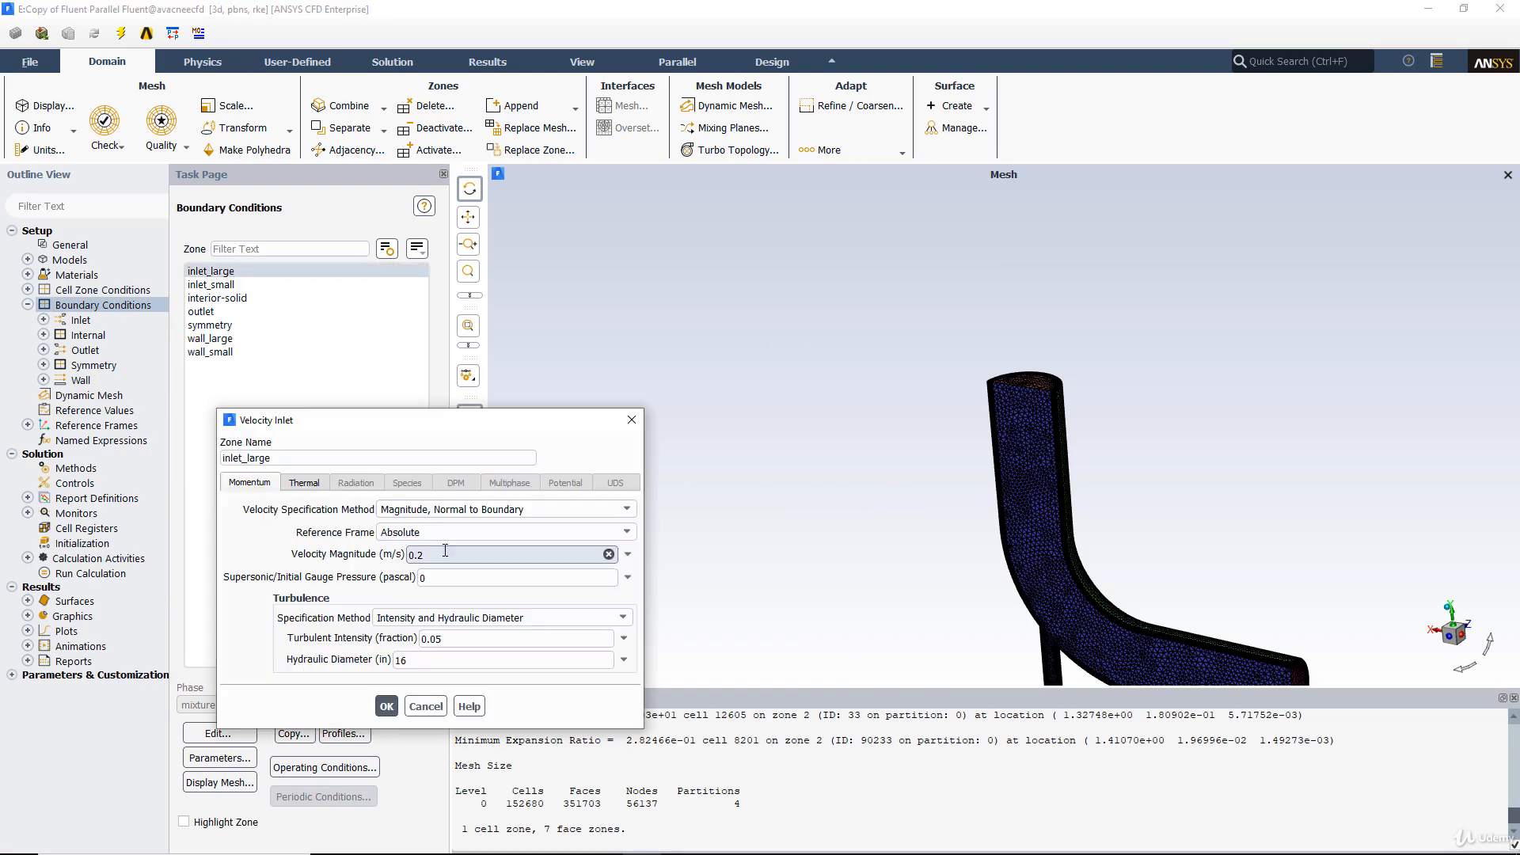
left_click(326, 484)
left_click(632, 419)
Review the solution methods and the residual monitor settings carried over from the coarse-mesh setup.
left_click(84, 470)
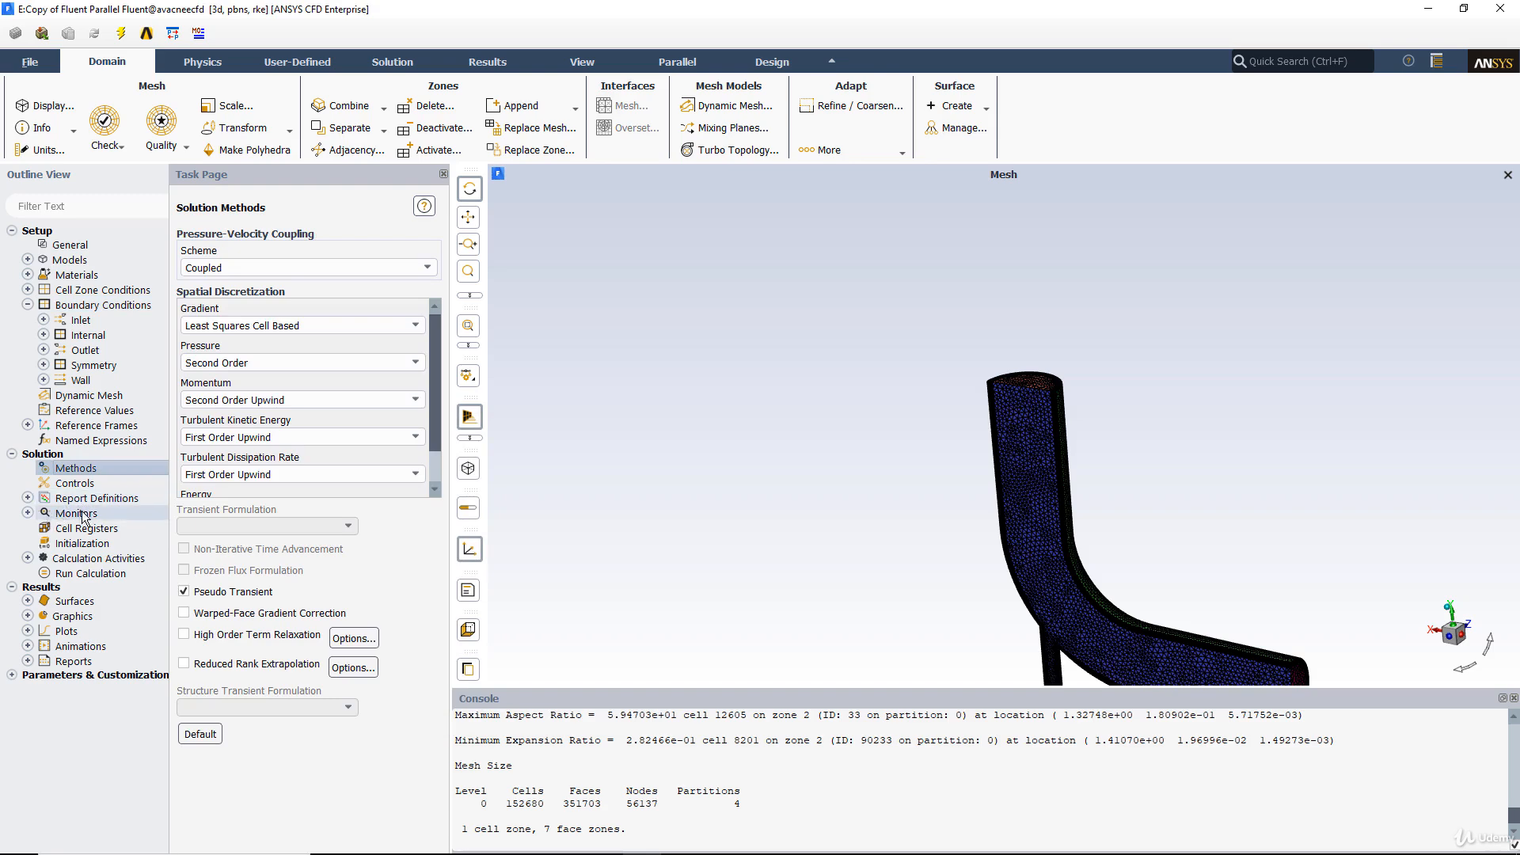
double_click(80, 514)
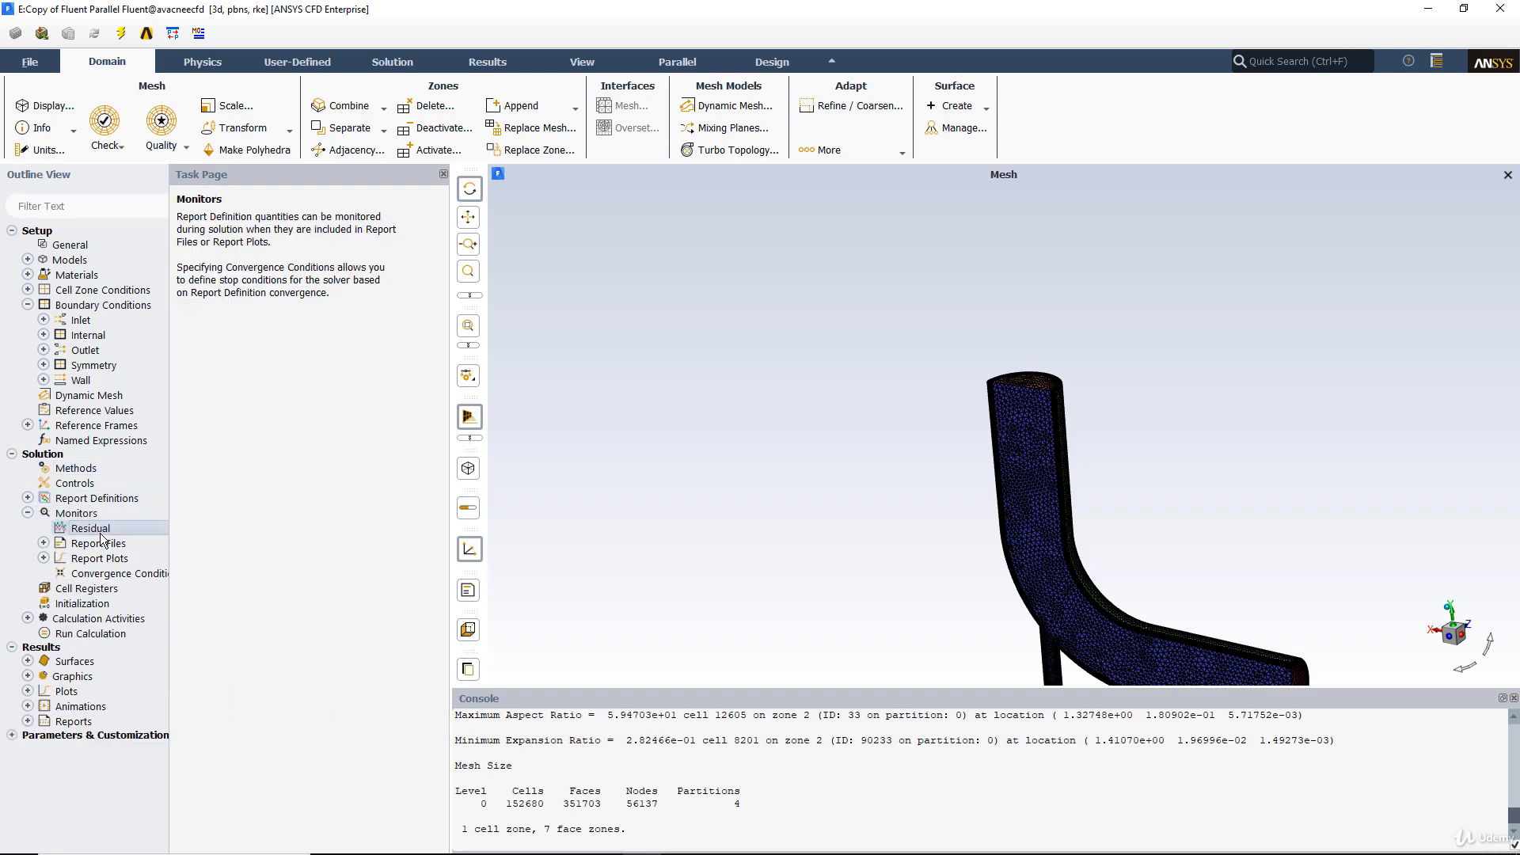
double_click(95, 529)
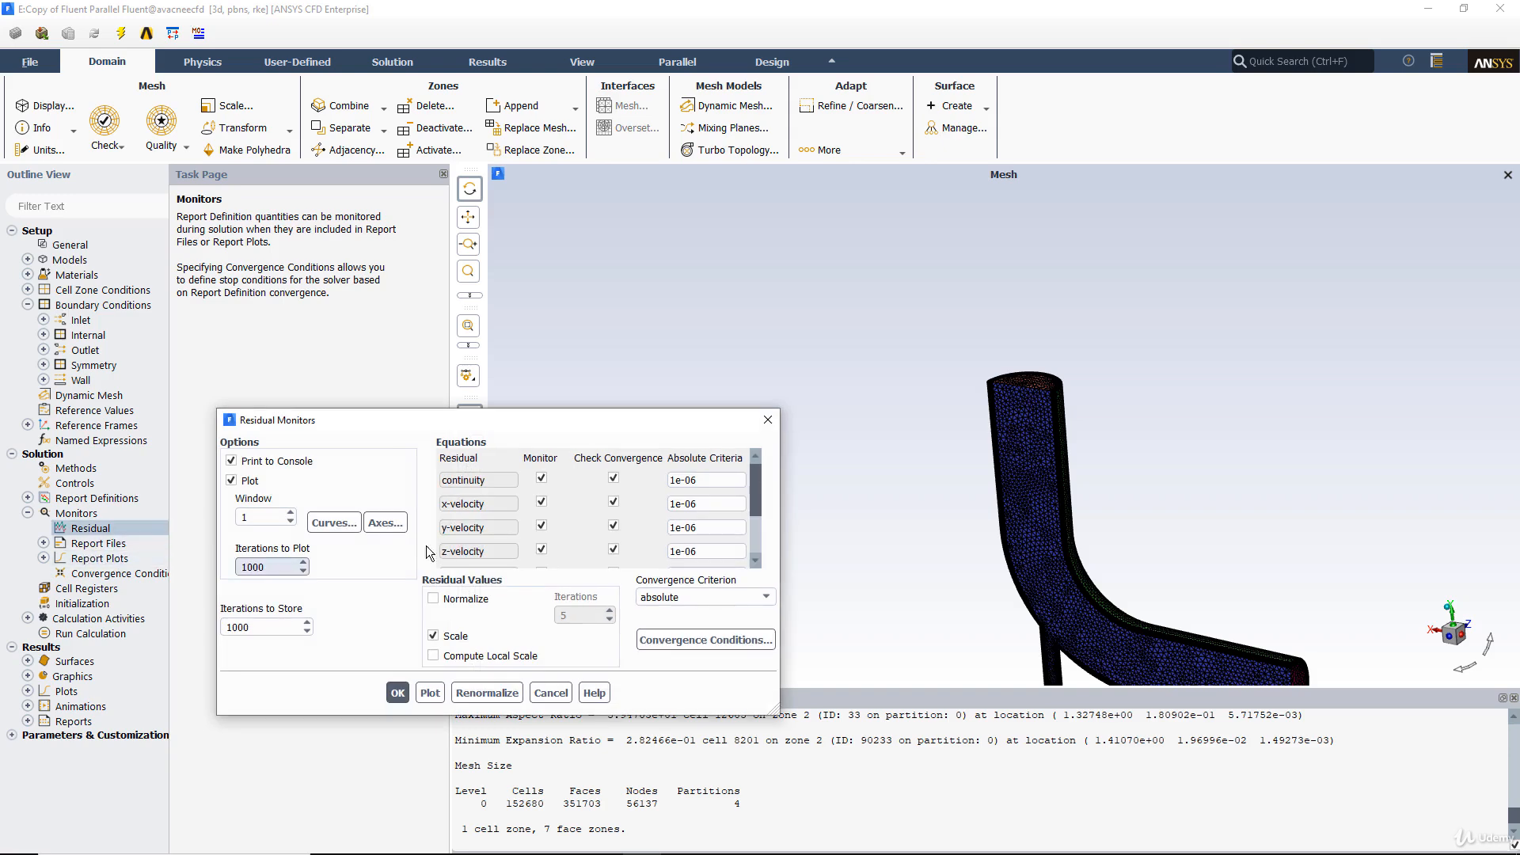
left_click(768, 421)
Run the calculation while watching the scaled residuals, and stop it after about 278 iterations.
left_click(74, 634)
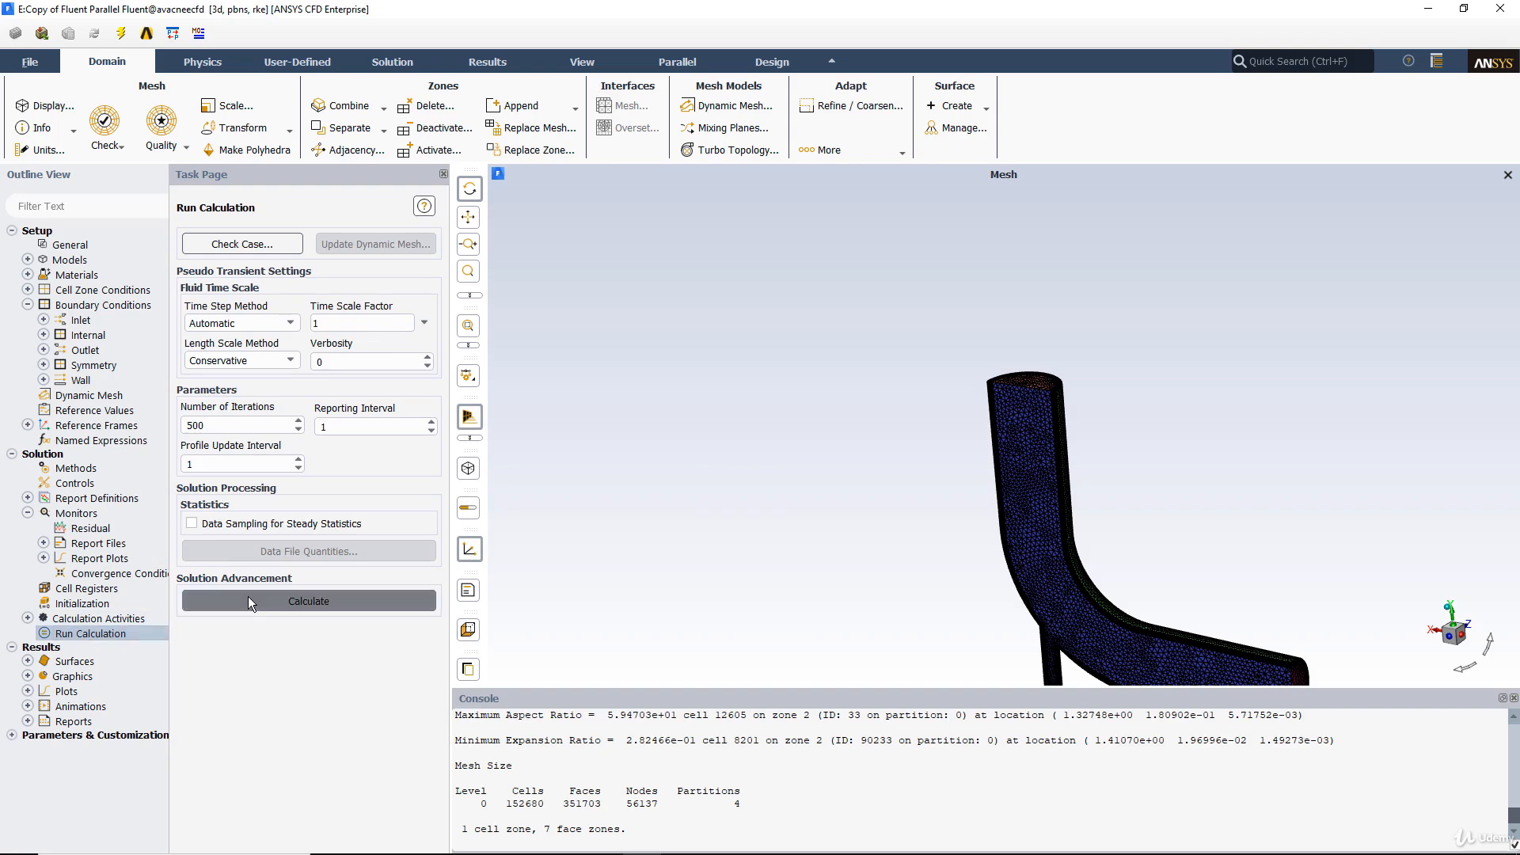
left_click(248, 597)
left_click(878, 482)
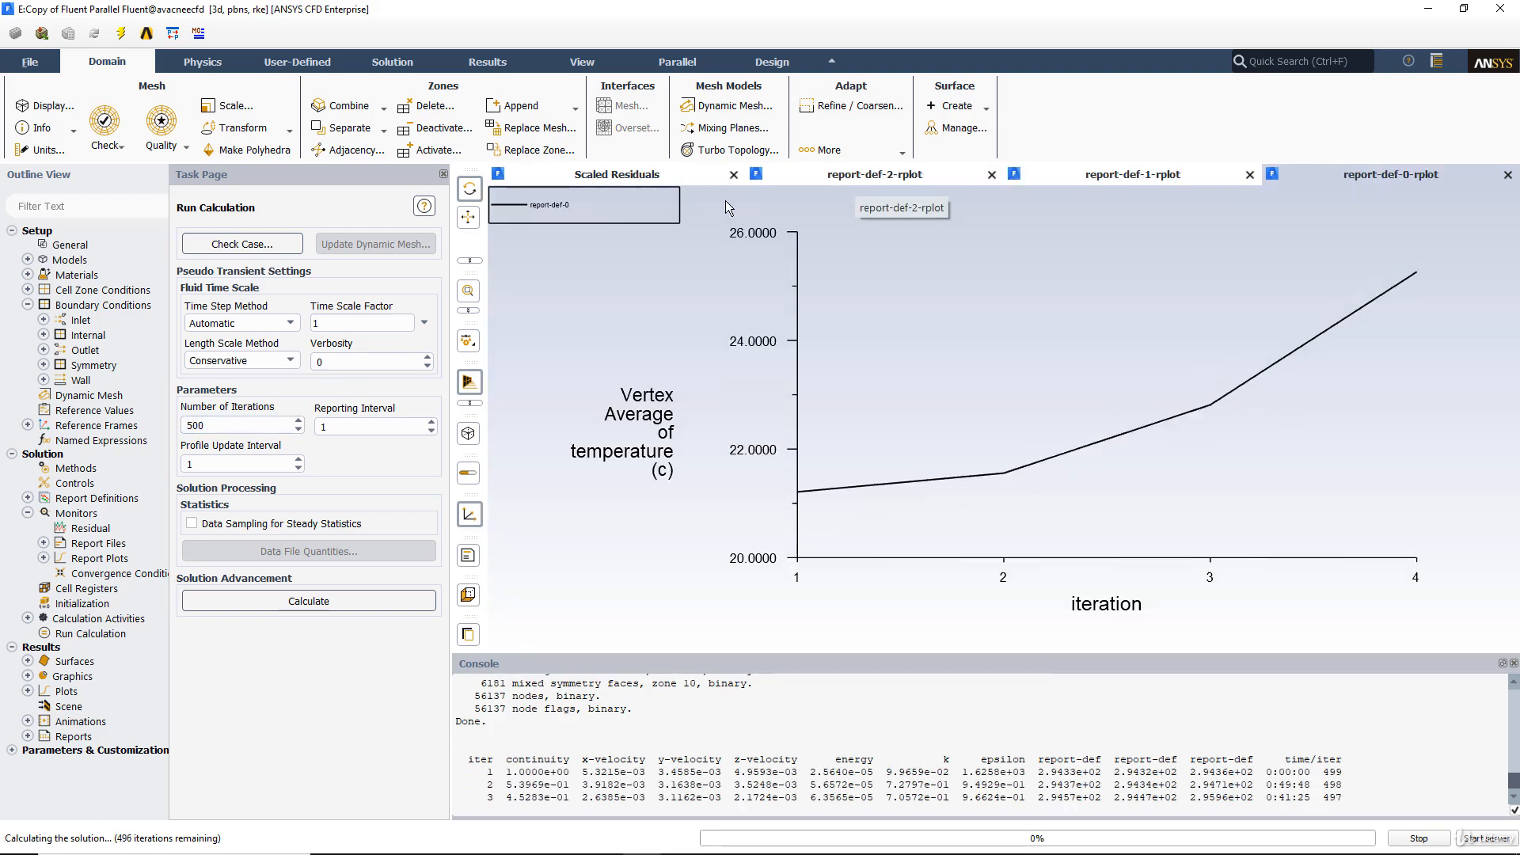
left_click(643, 179)
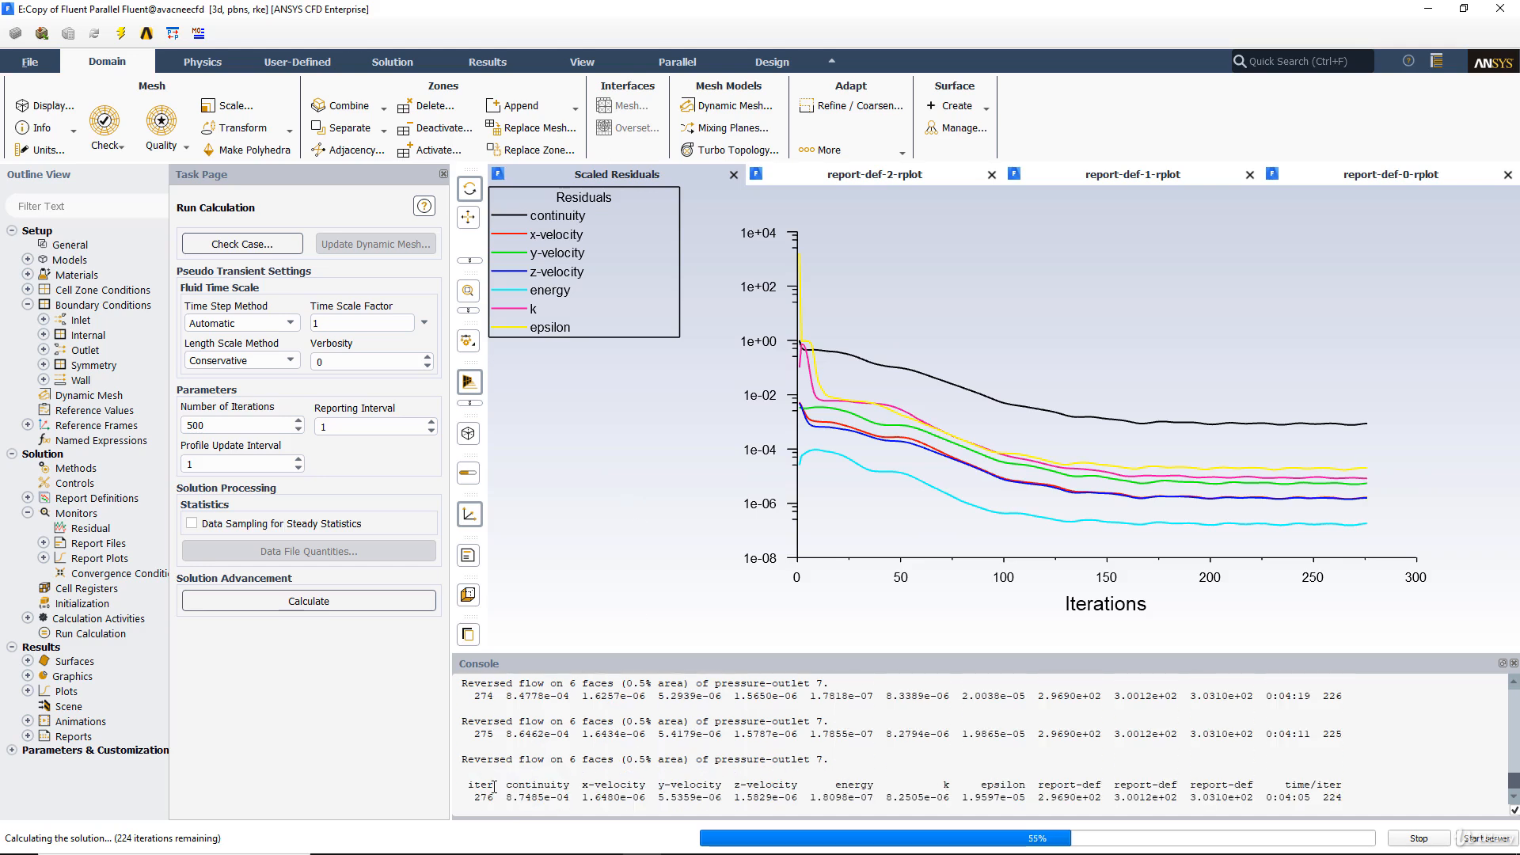
left_click(1418, 838)
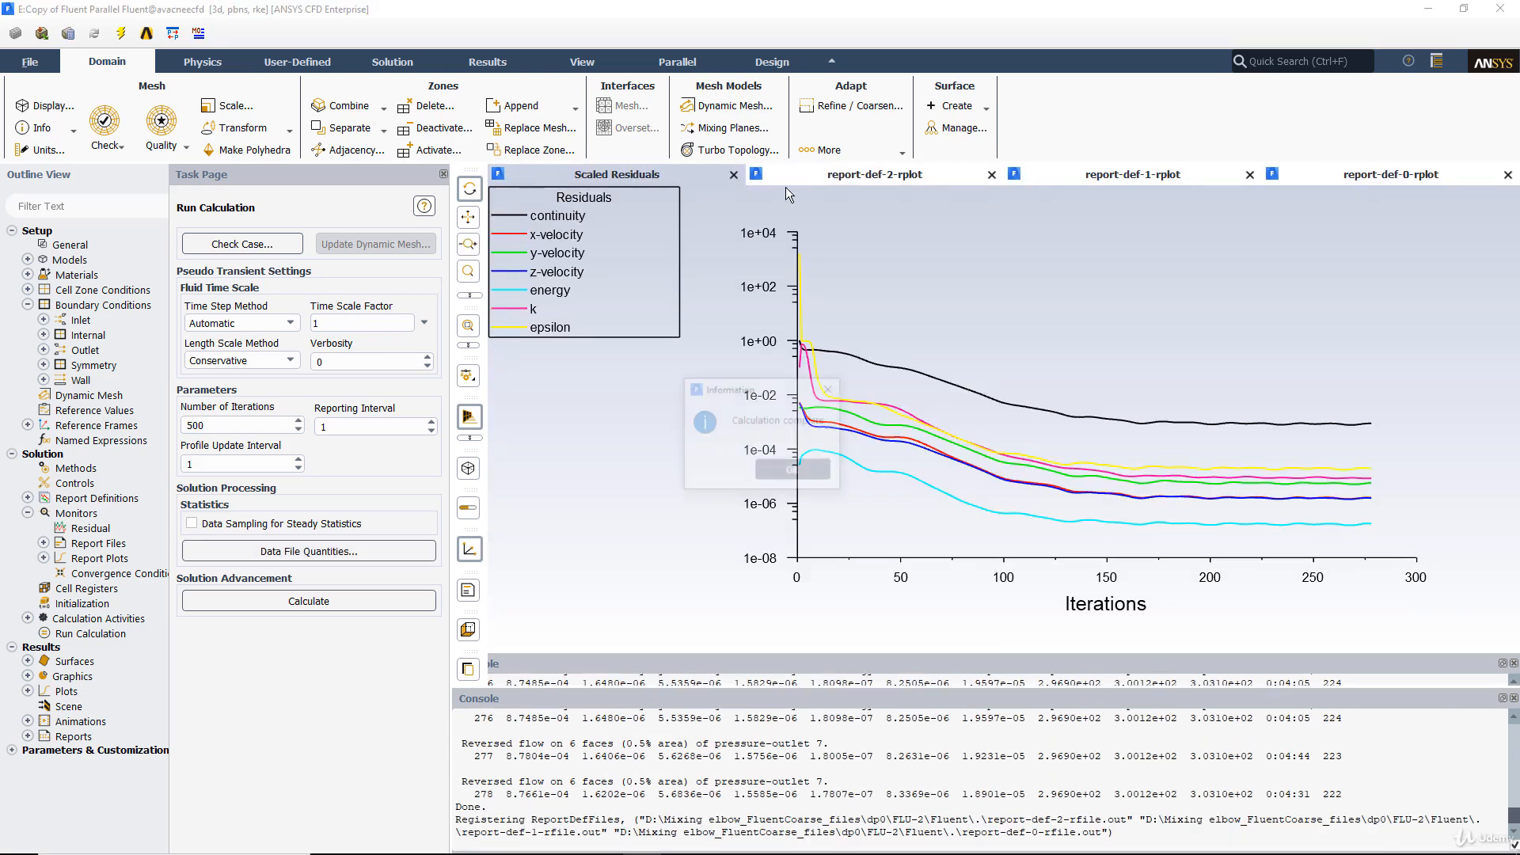
left_click(794, 472)
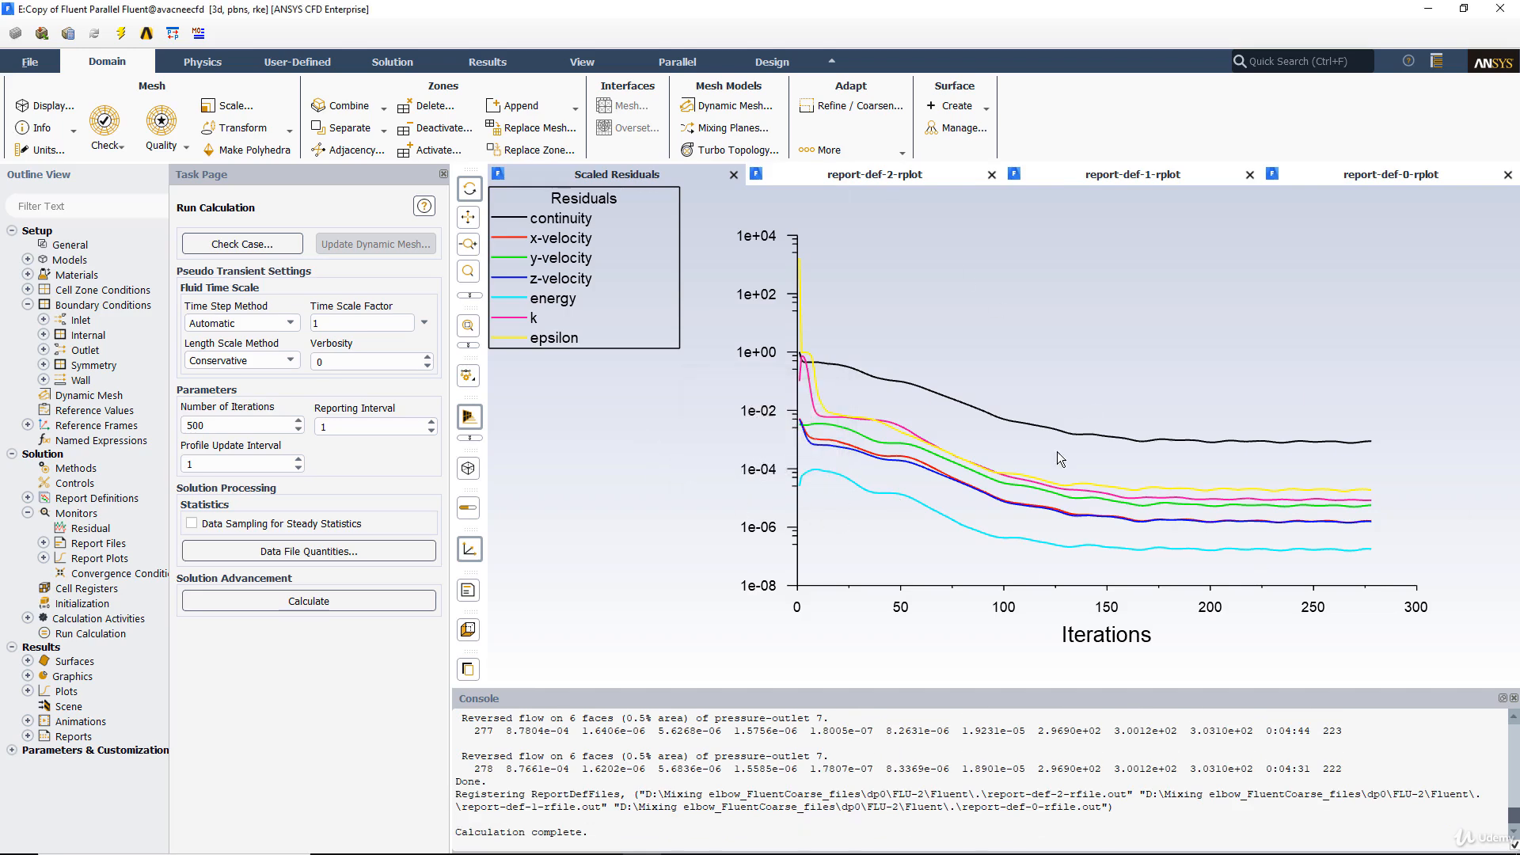
Compare the report-def-2, report-def-1 and report-def-0 plots and return to the scaled residuals plot.
left_click(900, 181)
left_click(1086, 174)
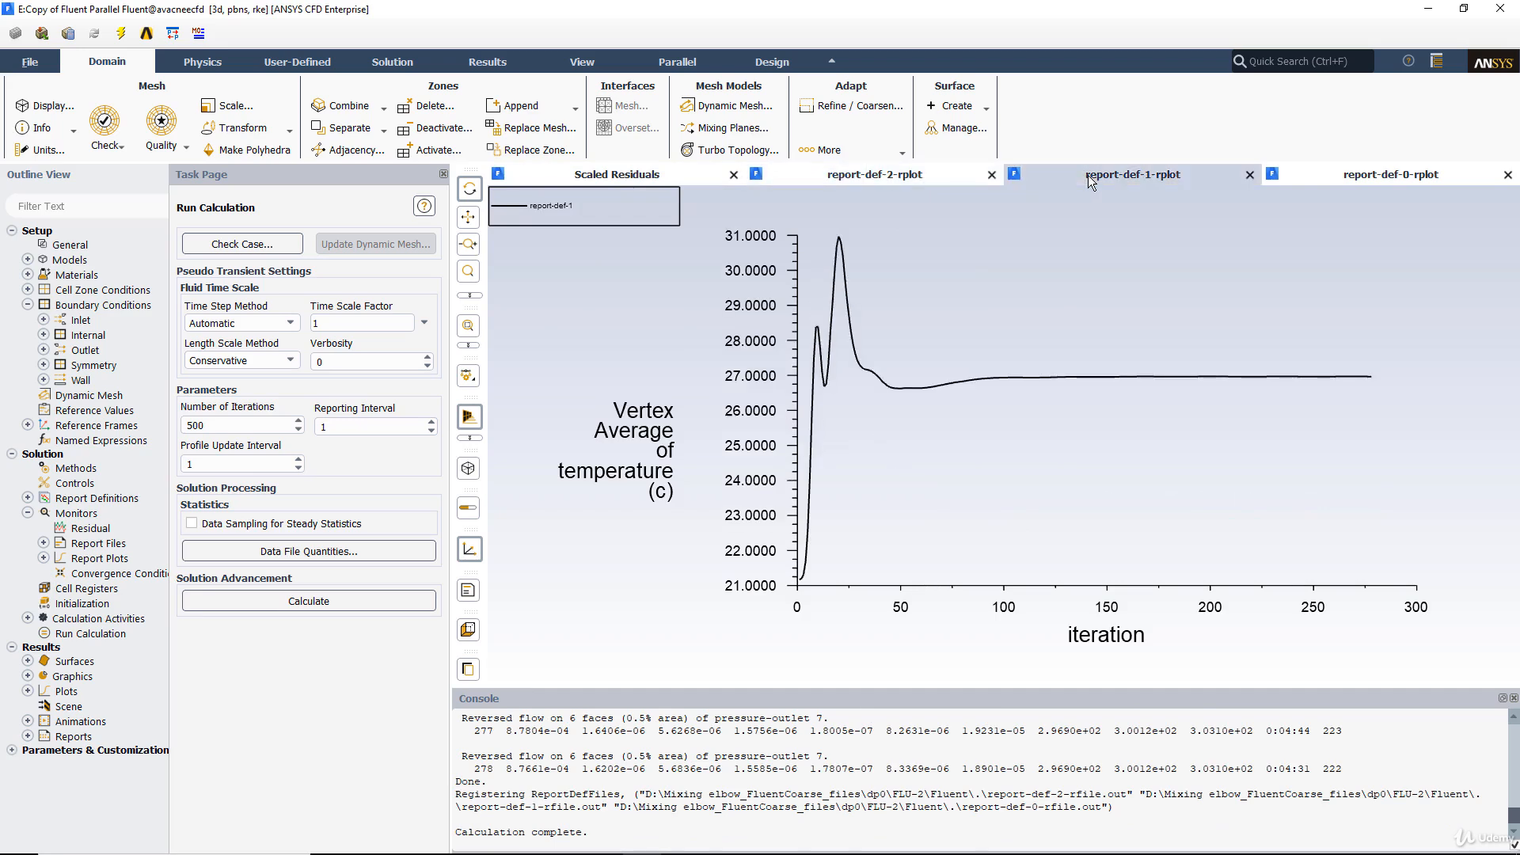
left_click(1342, 187)
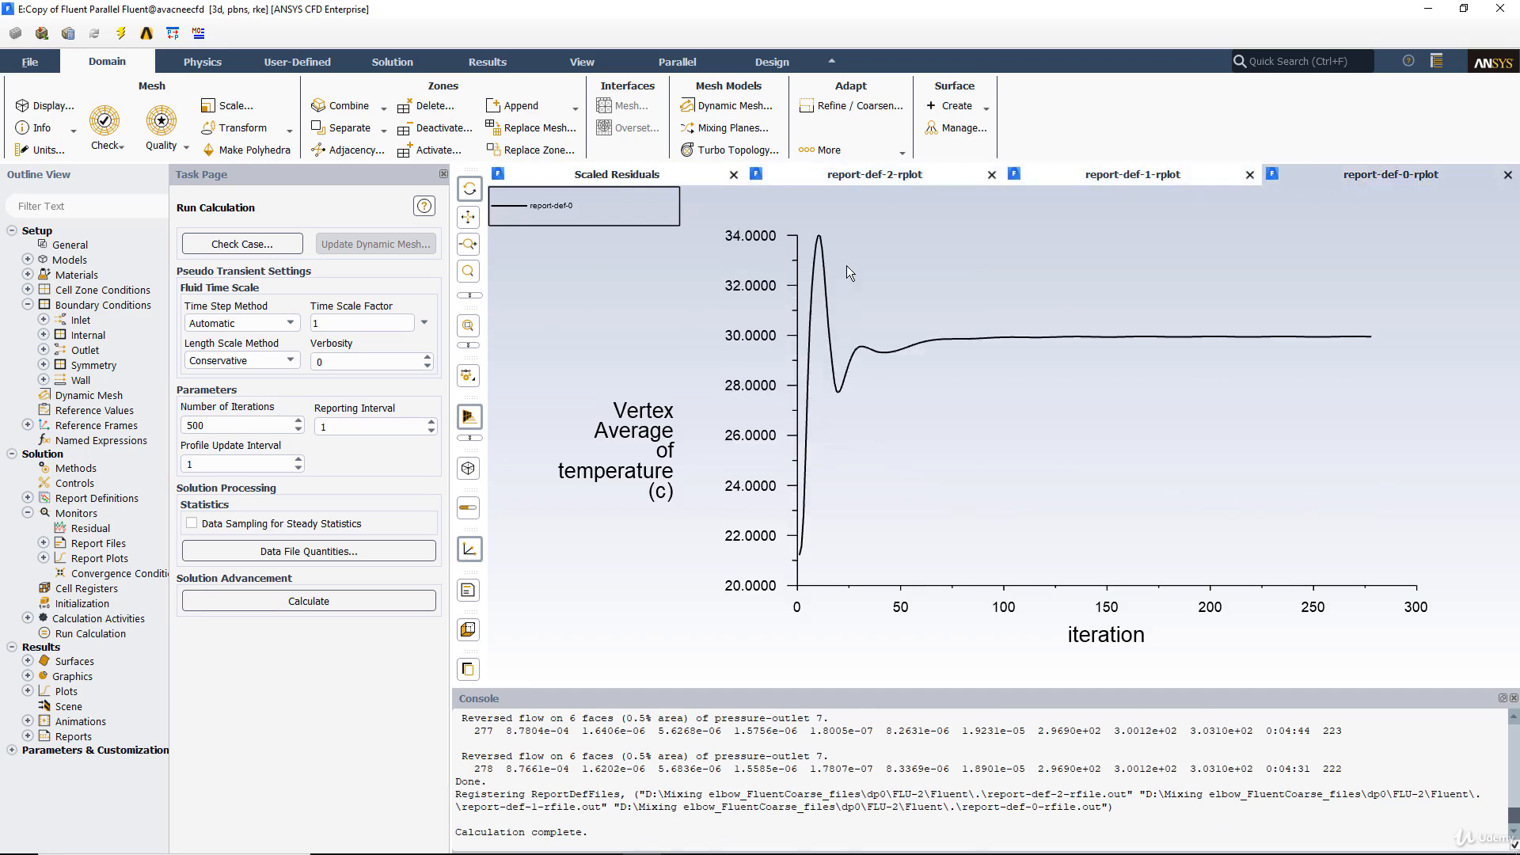
left_click(595, 174)
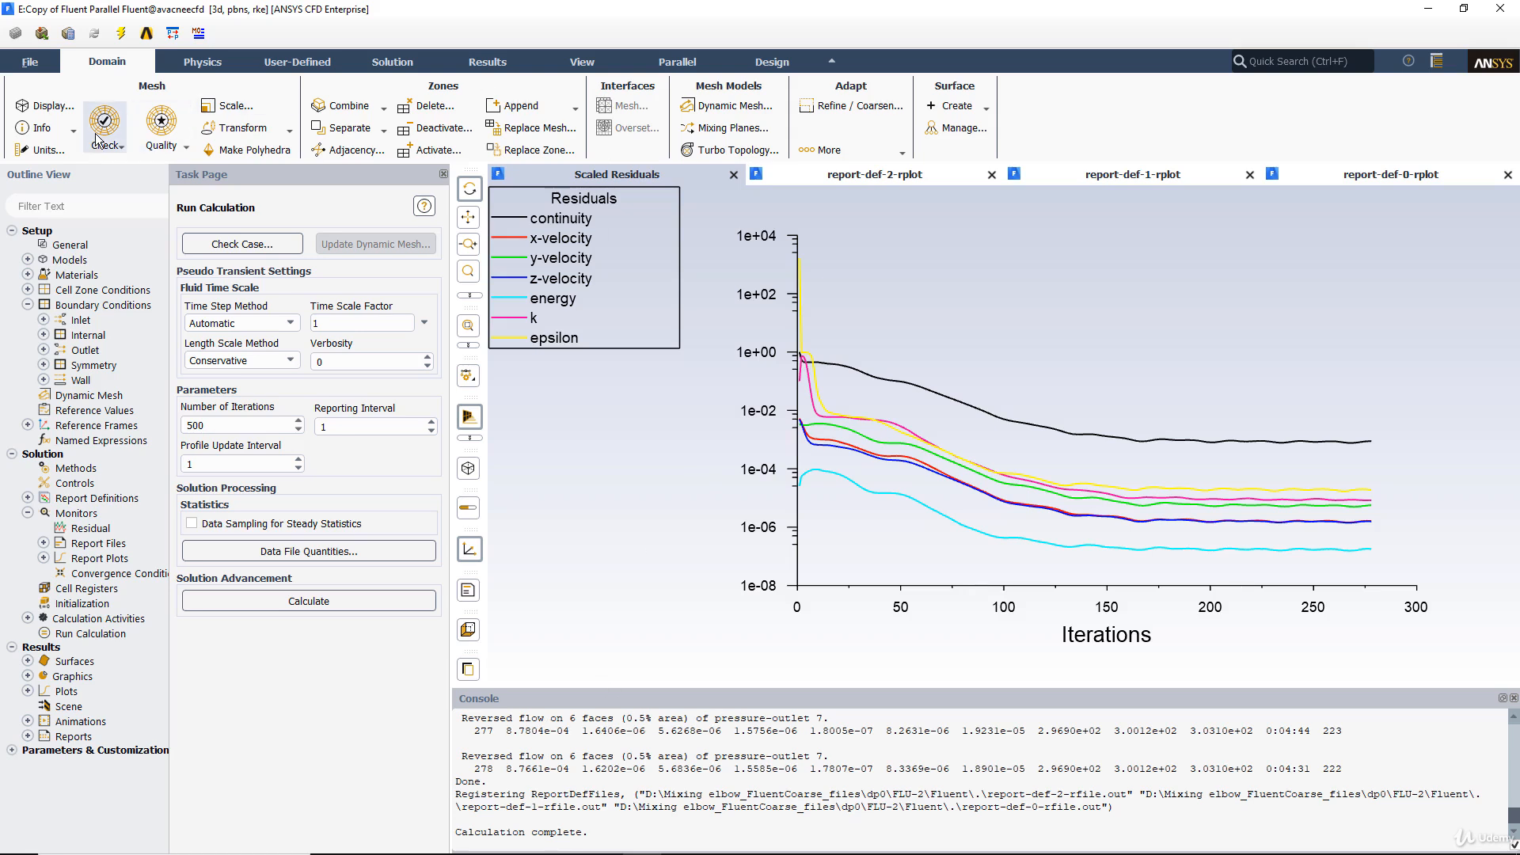
Display the mesh and inspect the boundary layers at the outlet and symmetry edge, then restore the Fluent window beside Workbench.
left_click(45, 107)
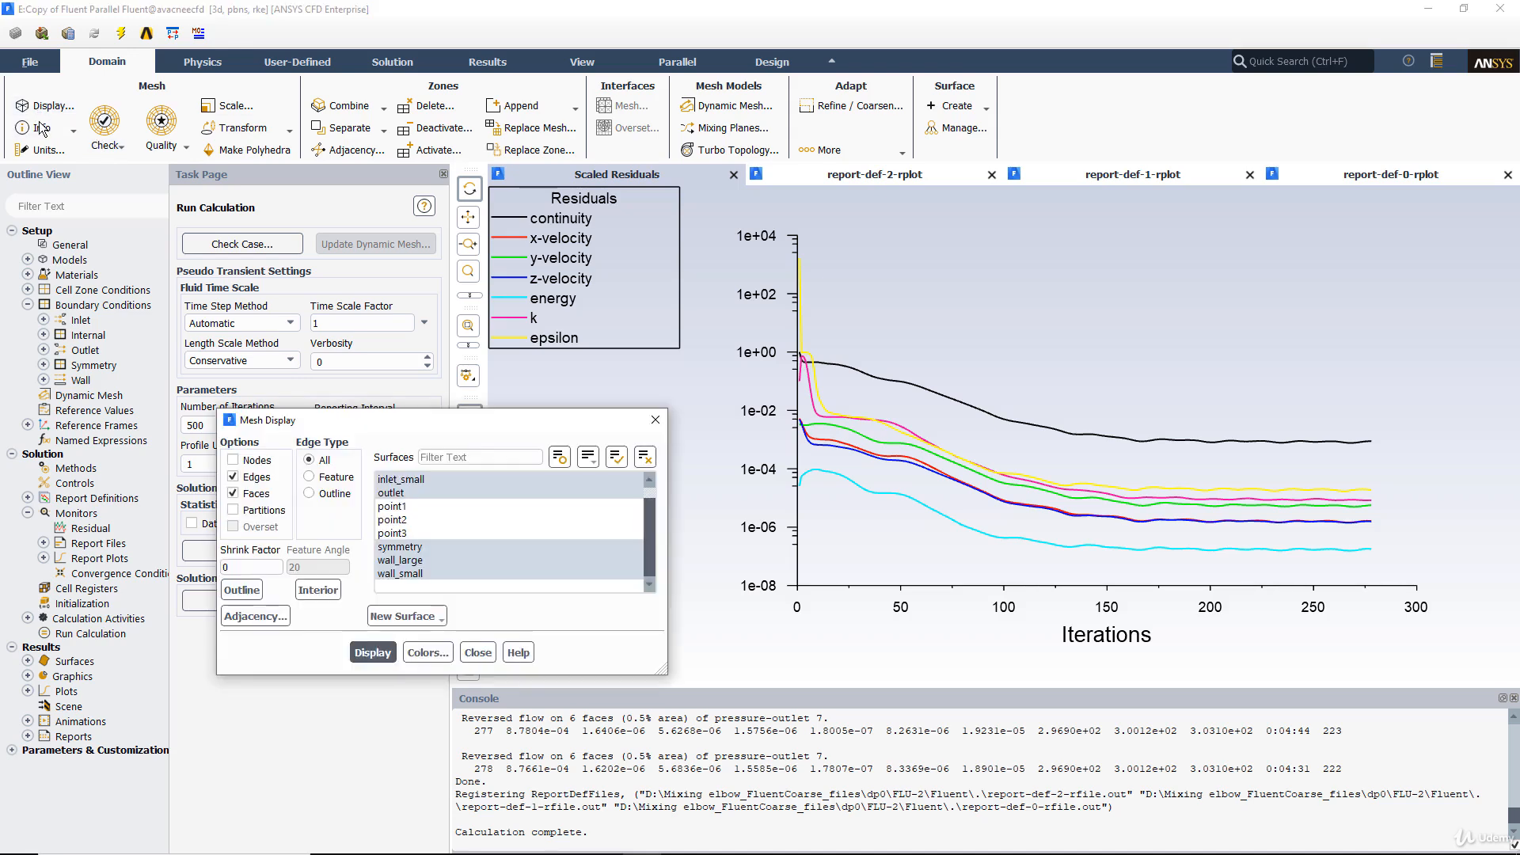
left_click(372, 653)
left_click_drag(1031, 422, 1067, 461)
middle_click_drag(909, 337, 1187, 469)
mouse_move(1017, 402)
left_mouse_down()
mouse_move(1029, 420)
mouse_move(994, 389)
left_mouse_up()
middle_click_drag(773, 381, 980, 552)
left_click_drag(880, 462, 884, 440)
middle_click_drag(851, 283, 1096, 466)
left_click_drag(1031, 427, 1019, 423)
scroll(1015, 420, "up", 2)
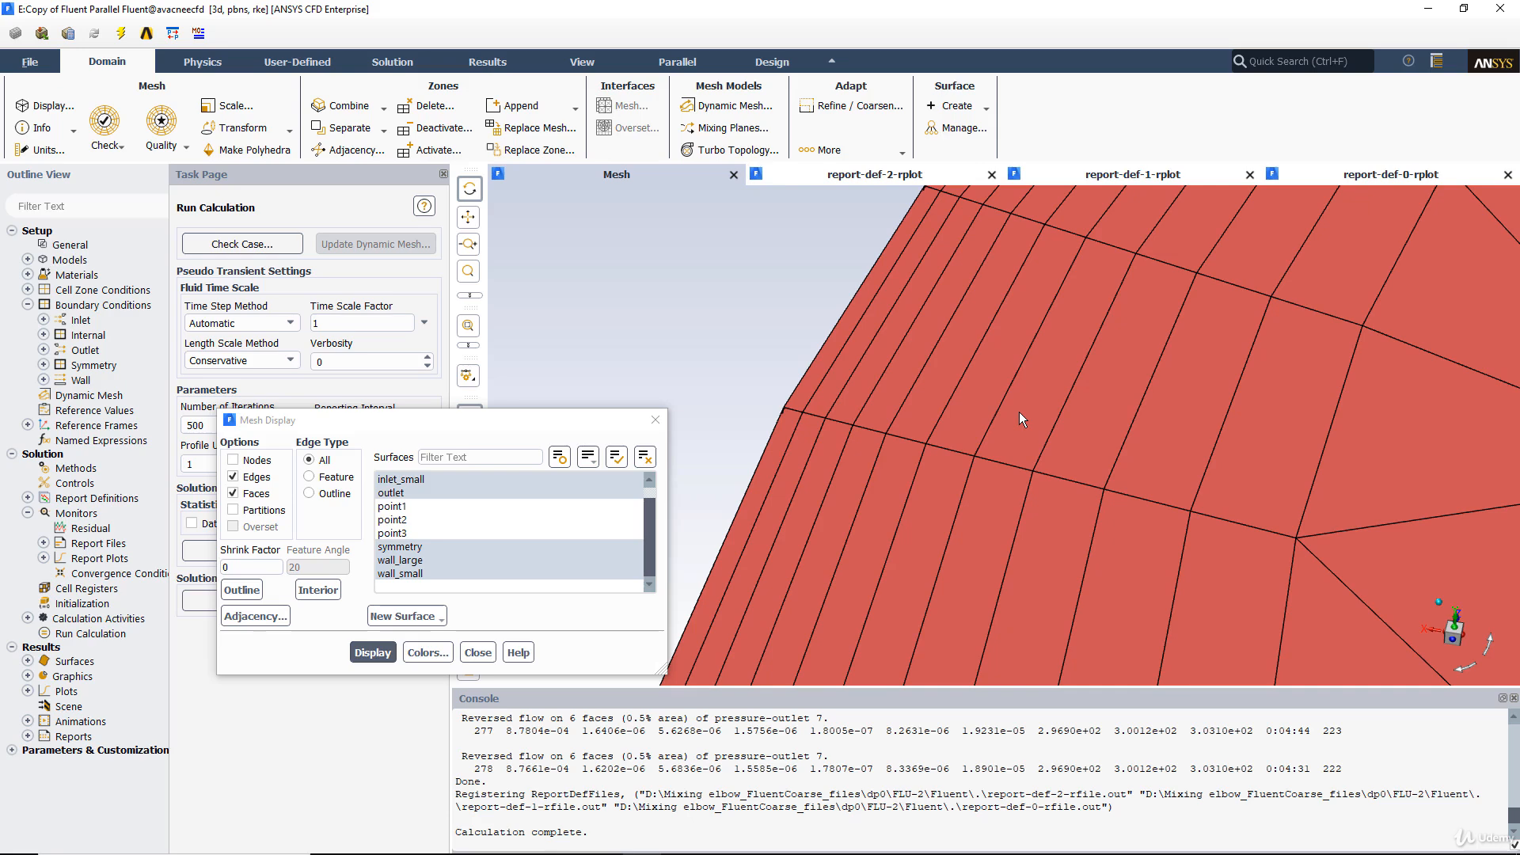
middle_click_drag(1033, 439, 822, 285)
left_click_drag(1006, 434, 932, 373)
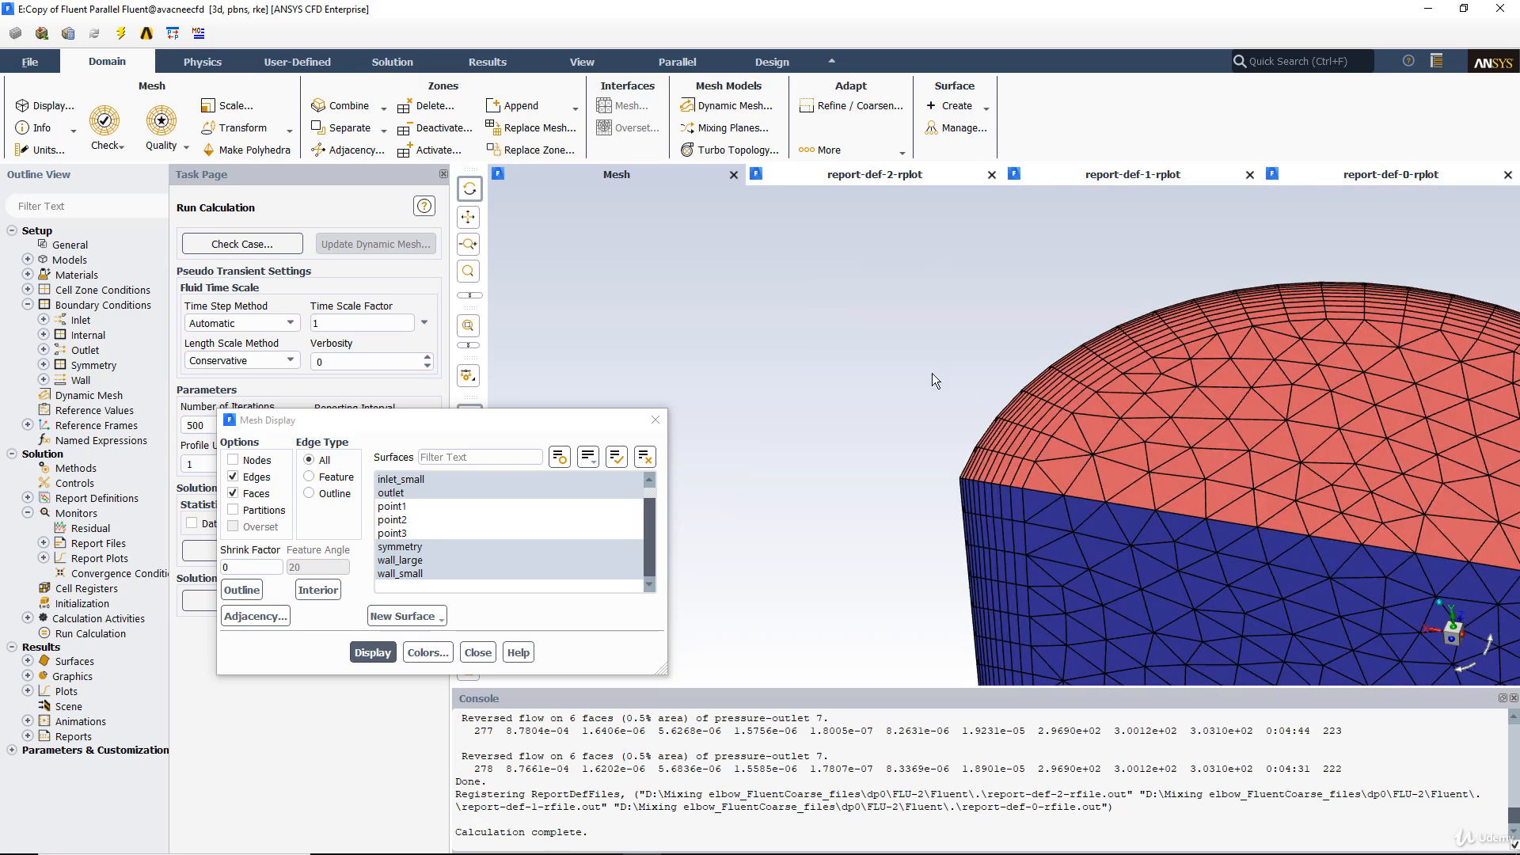
middle_click_drag(903, 332, 1244, 567)
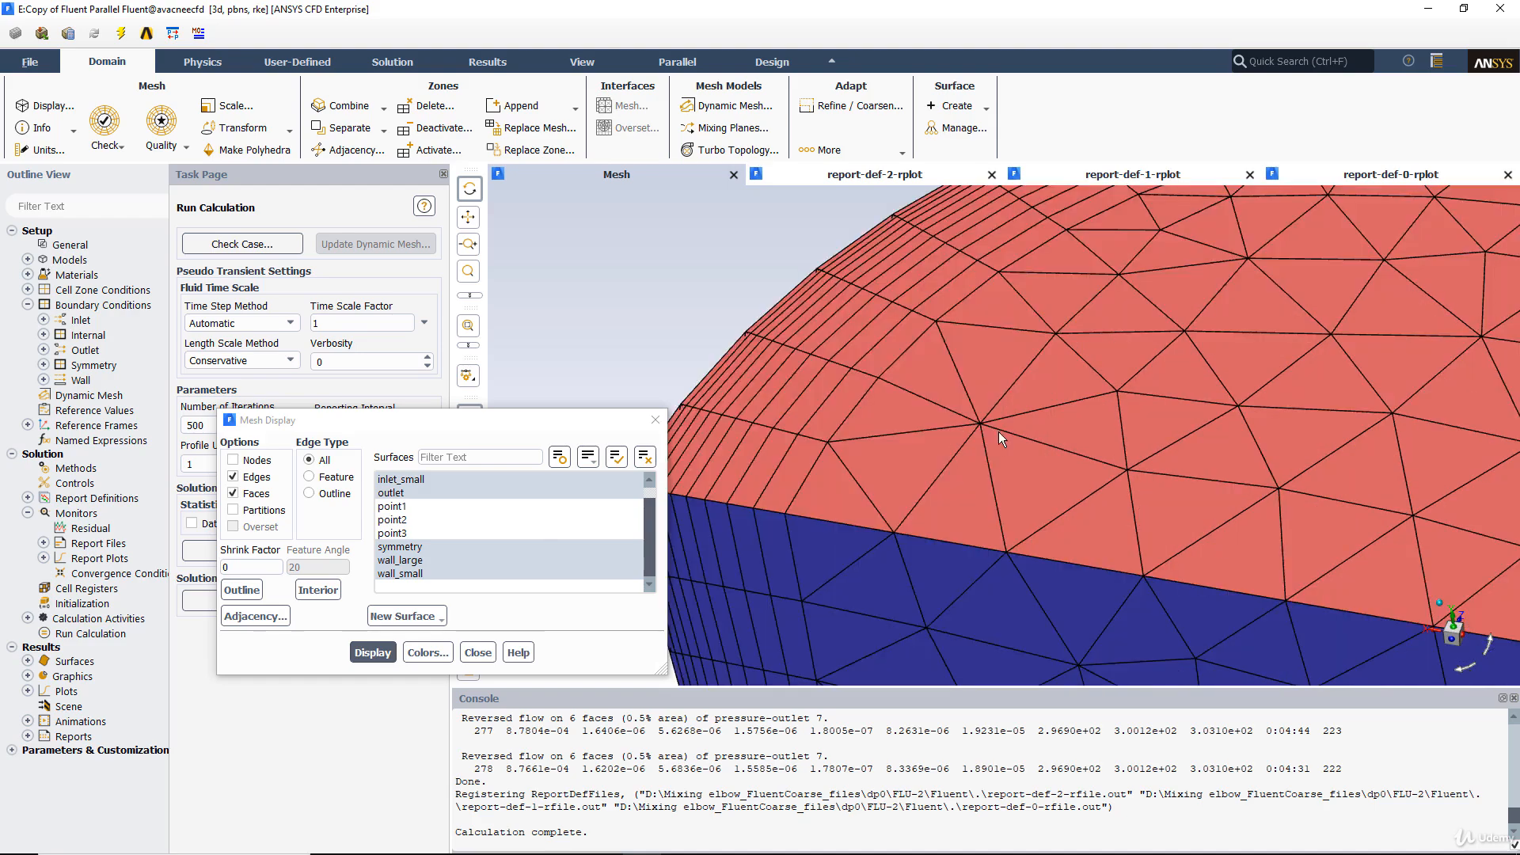
left_click_drag(999, 430, 1061, 407)
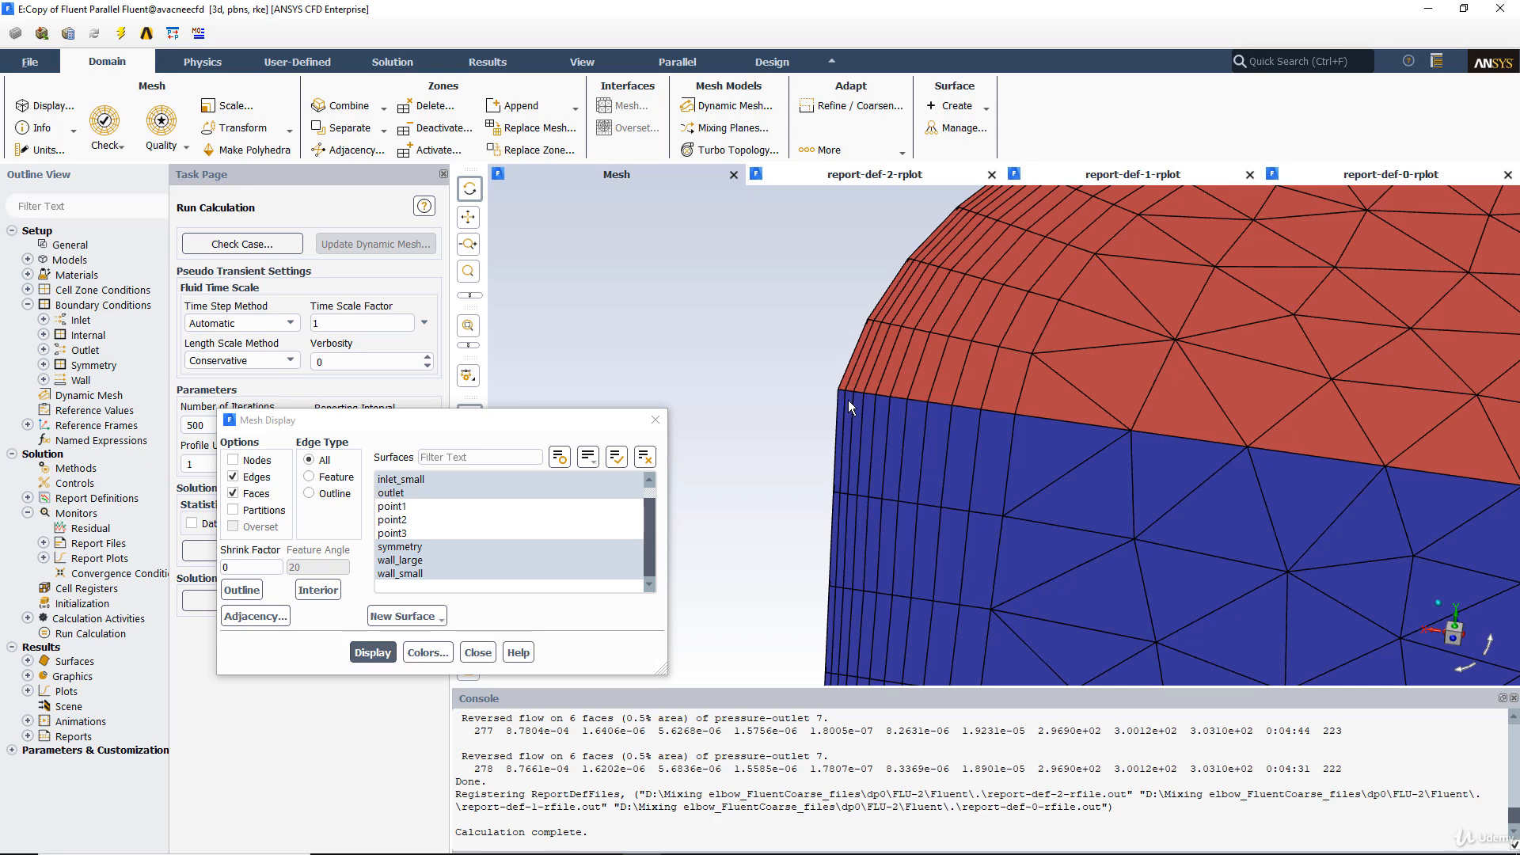
left_click(655, 420)
left_click(1463, 9)
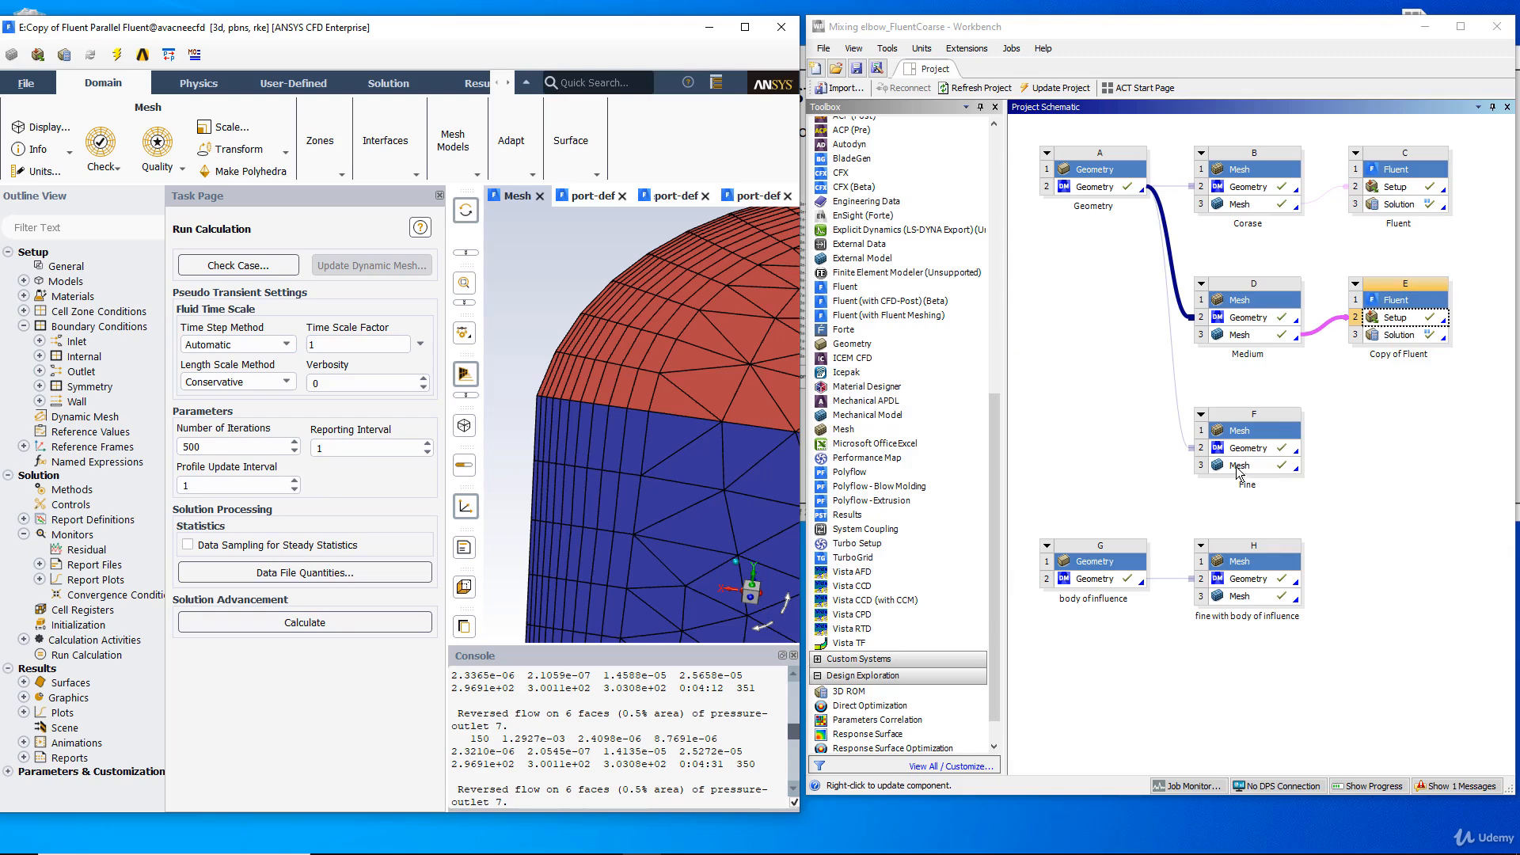